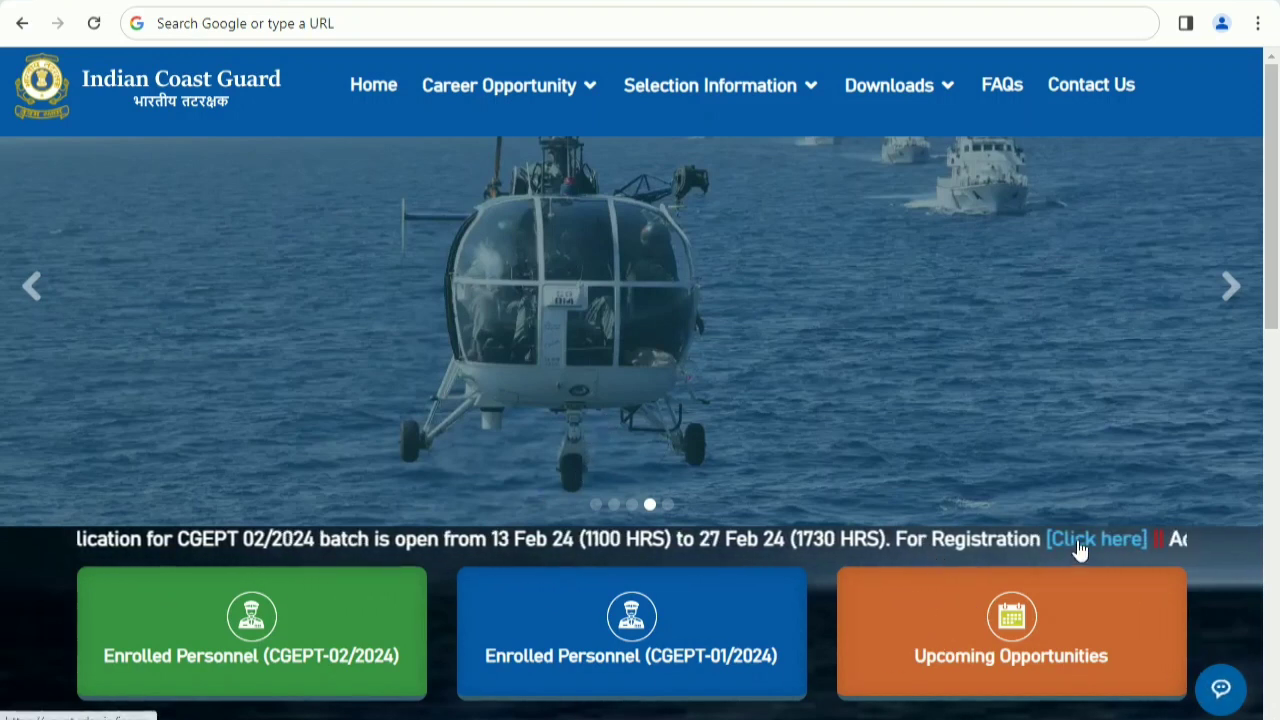
Open the CGEPT-02/2024 registration site from the home page announcement and start creating a new account.
click(1065, 546)
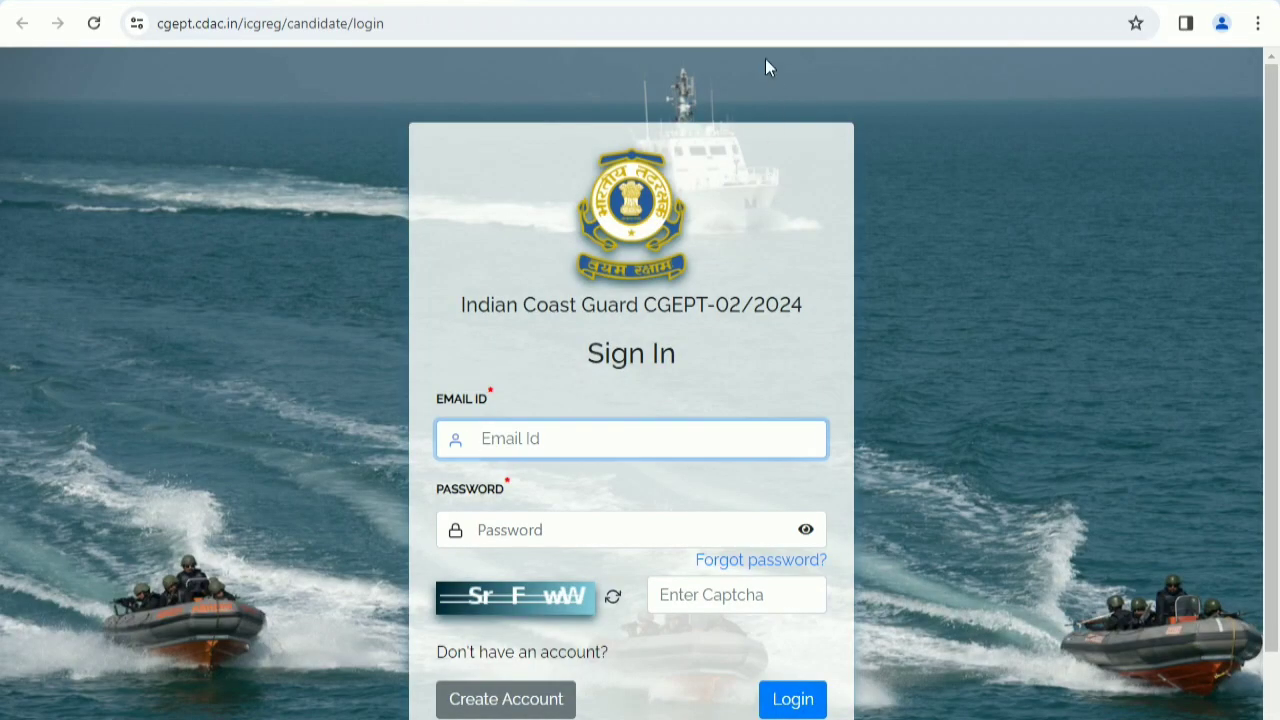
scroll(680, 275, down, 1)
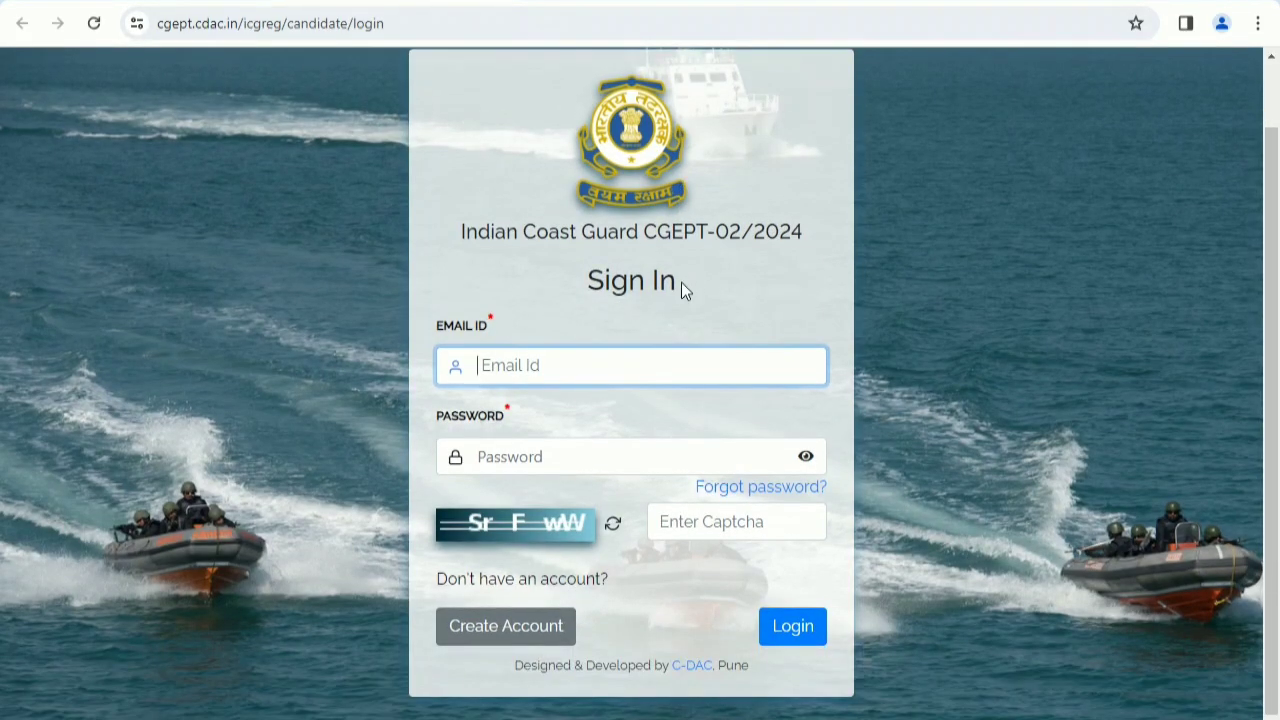
click(523, 640)
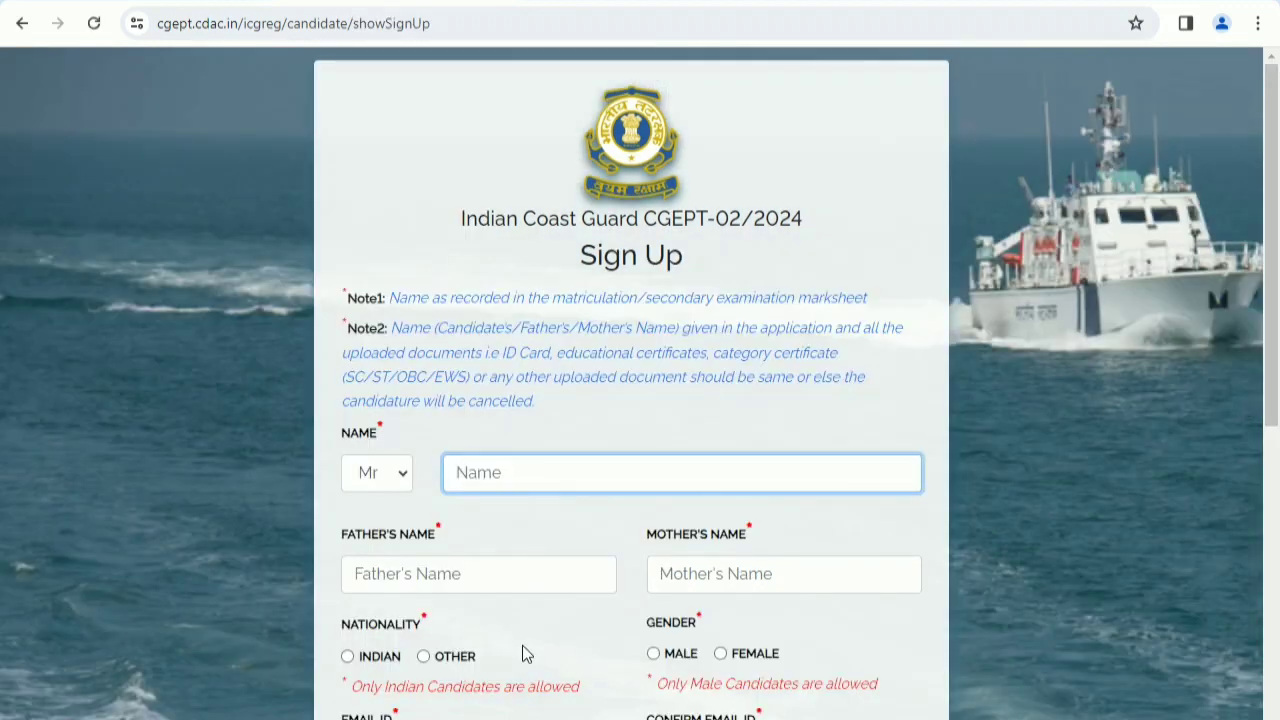
Set the nationality to Indian and the gender to Male in the sign-up form.
scroll(538, 512, down, 3)
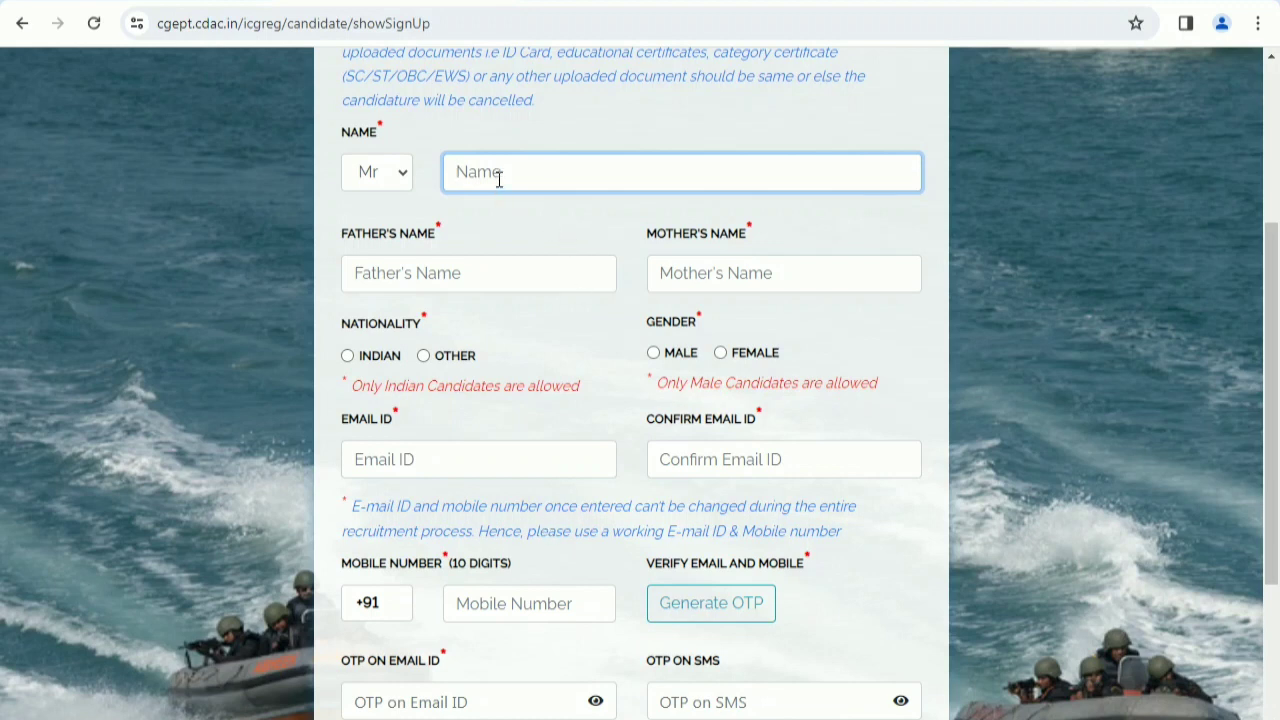
click(466, 274)
click(760, 272)
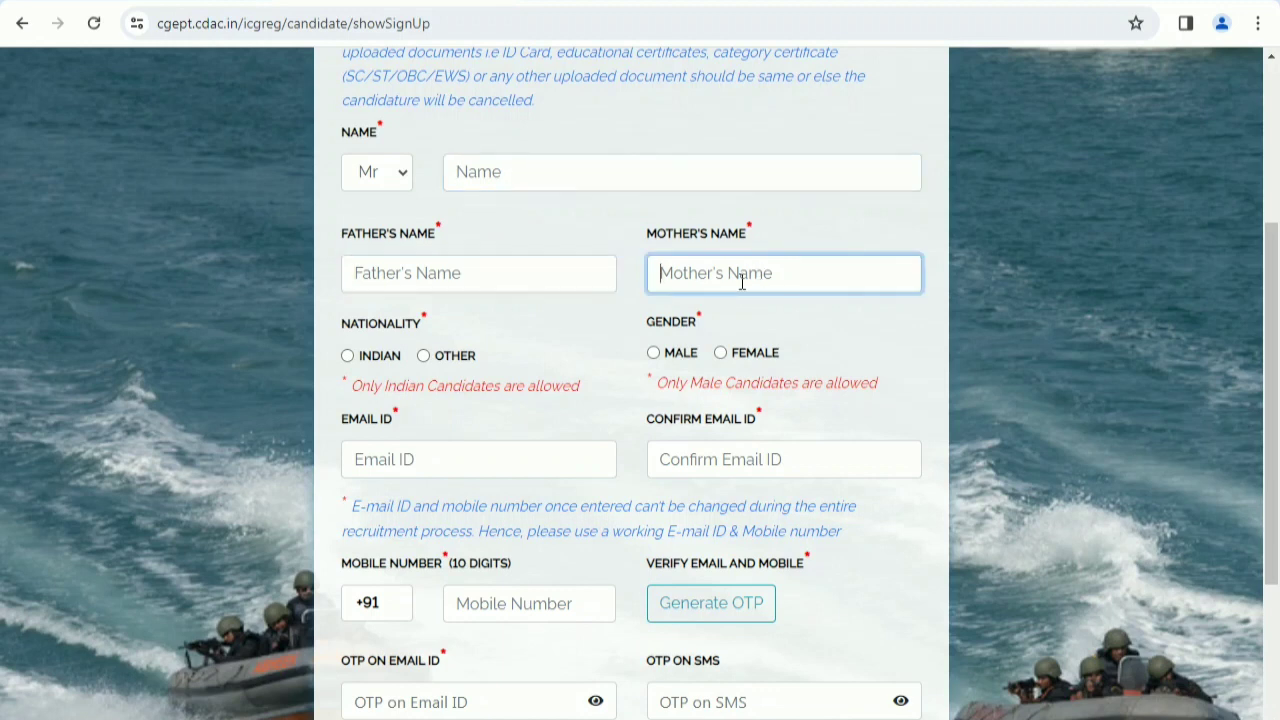
scroll(503, 322, down, 1)
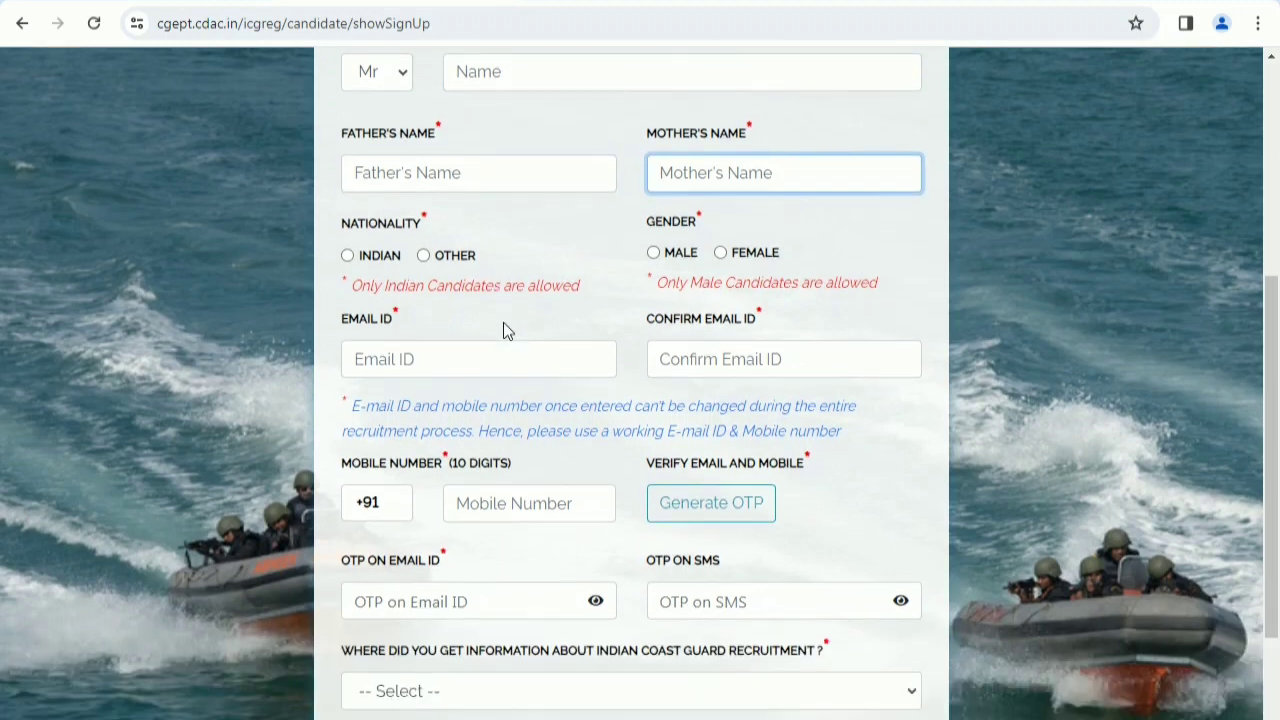
click(347, 256)
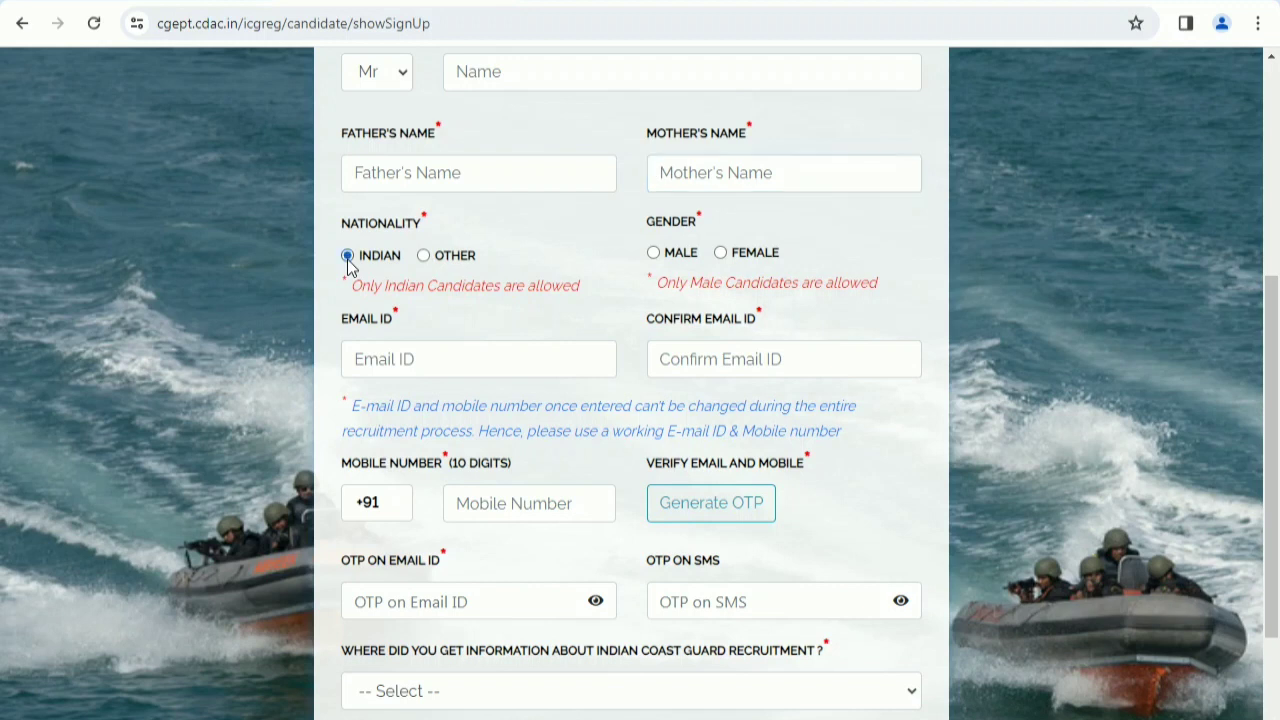
click(653, 253)
Choose Official ICG website as the source of recruitment information and acknowledge the sign-up success notice.
click(510, 352)
click(704, 359)
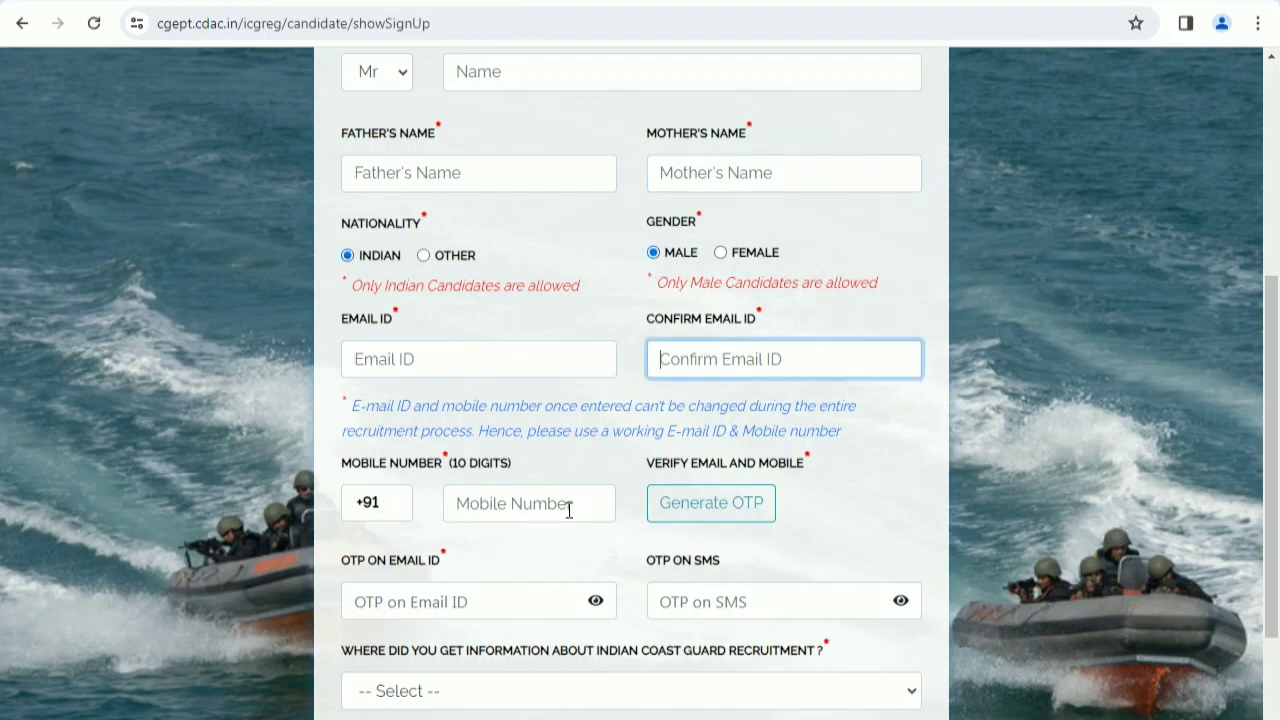
click(568, 510)
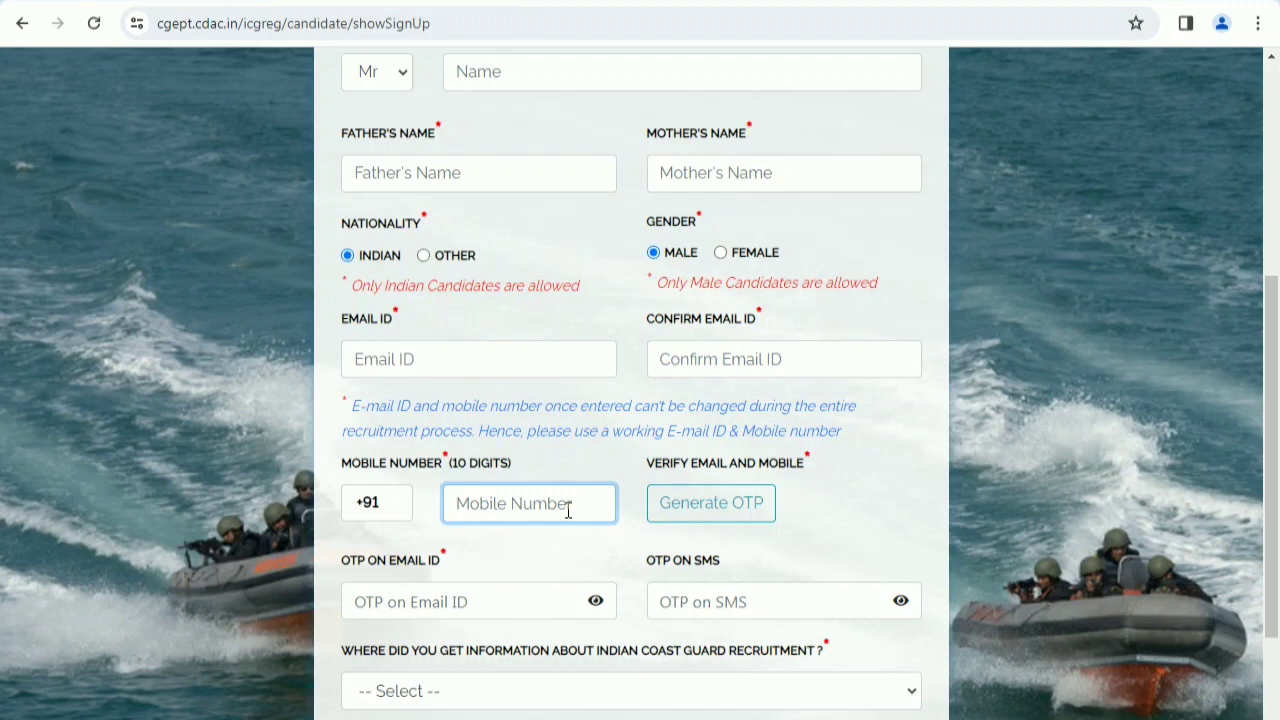
scroll(568, 512, down, 2)
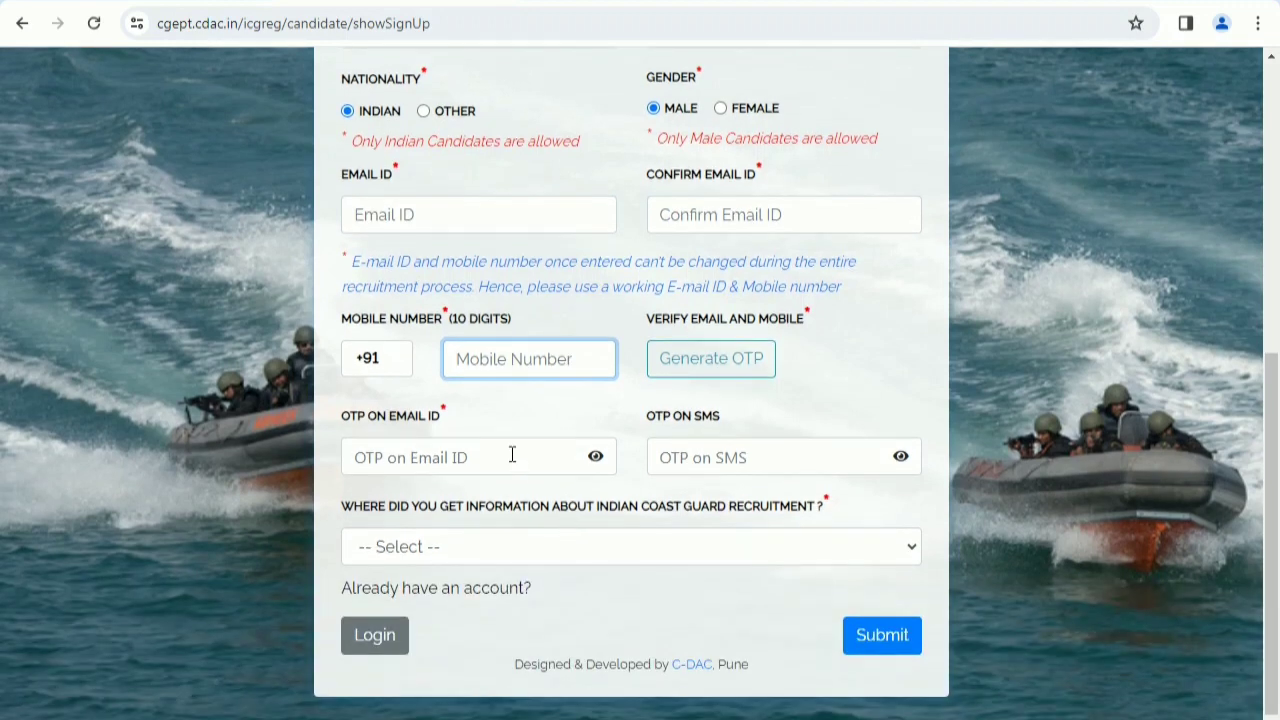
click(497, 547)
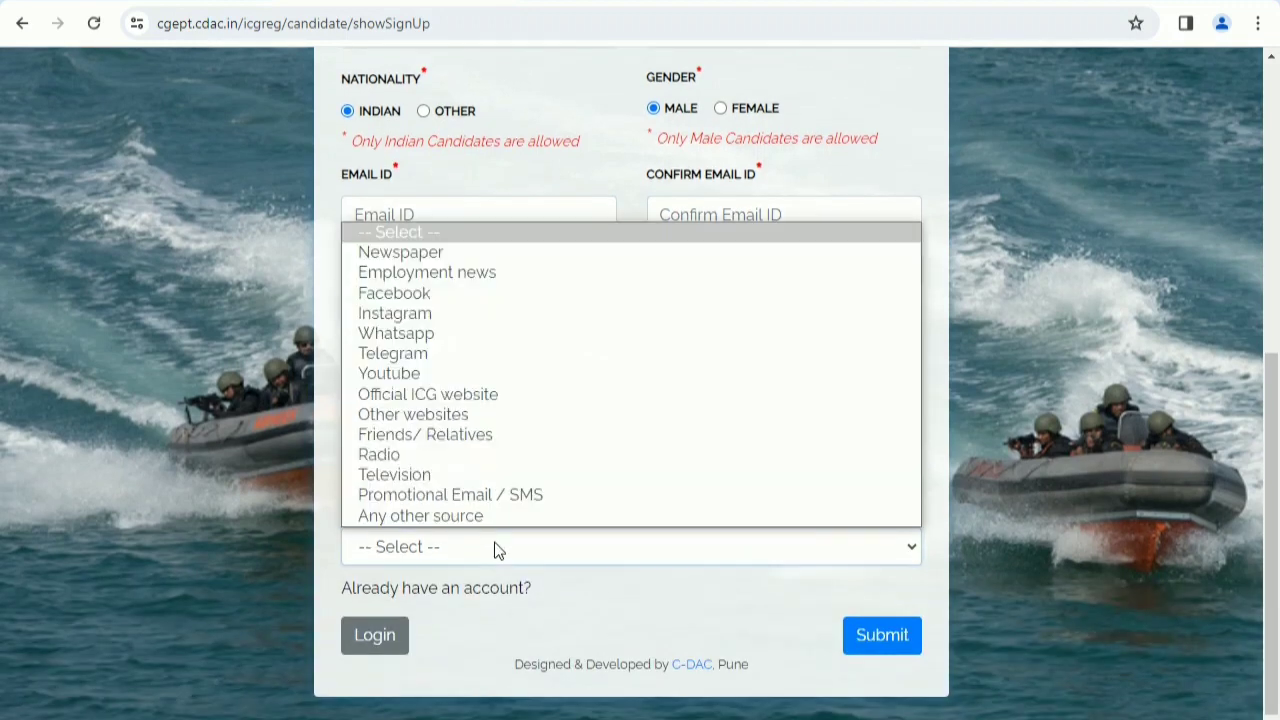
click(442, 395)
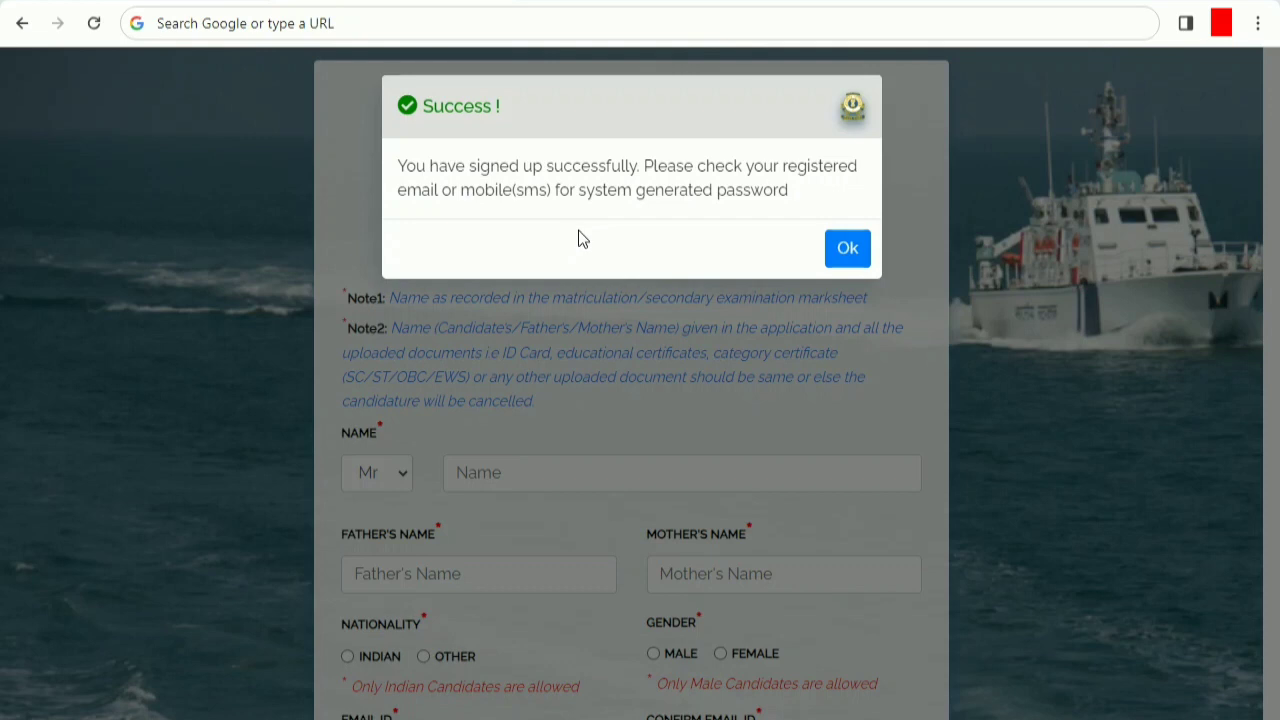
click(841, 260)
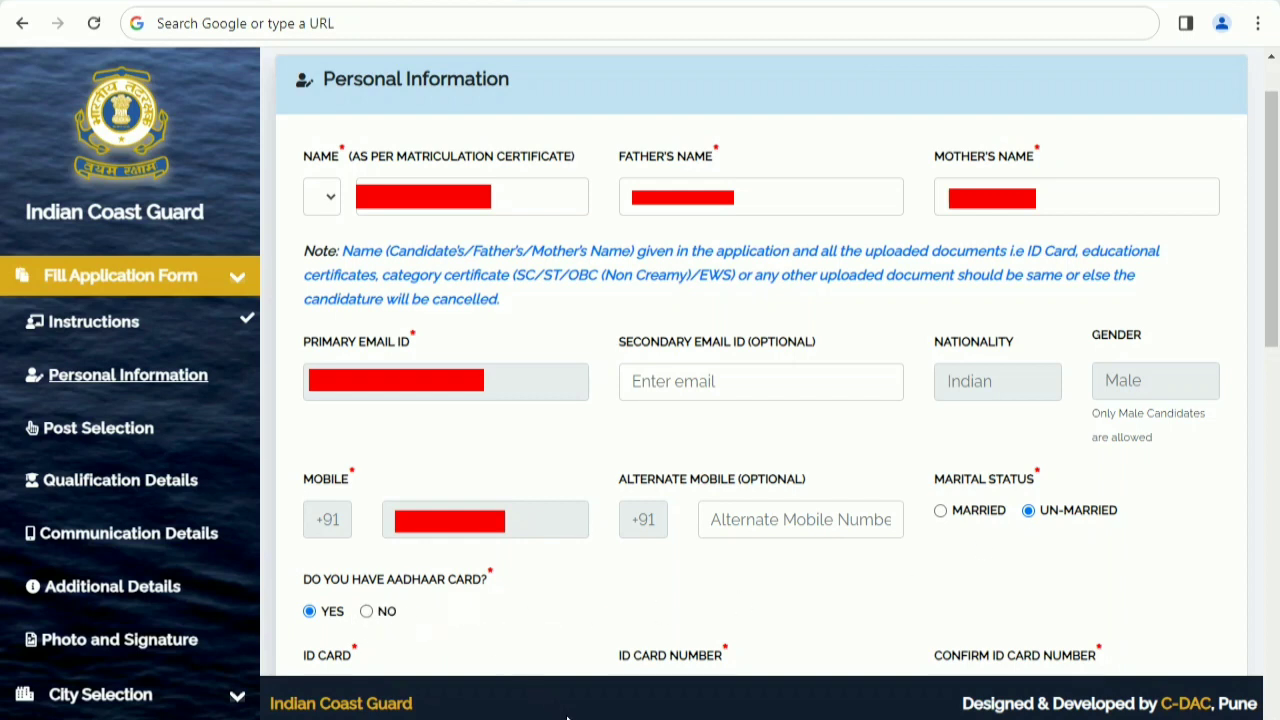
Review the candidate category and category certificate validity options in the Personal Information form.
scroll(760, 505, down, 7)
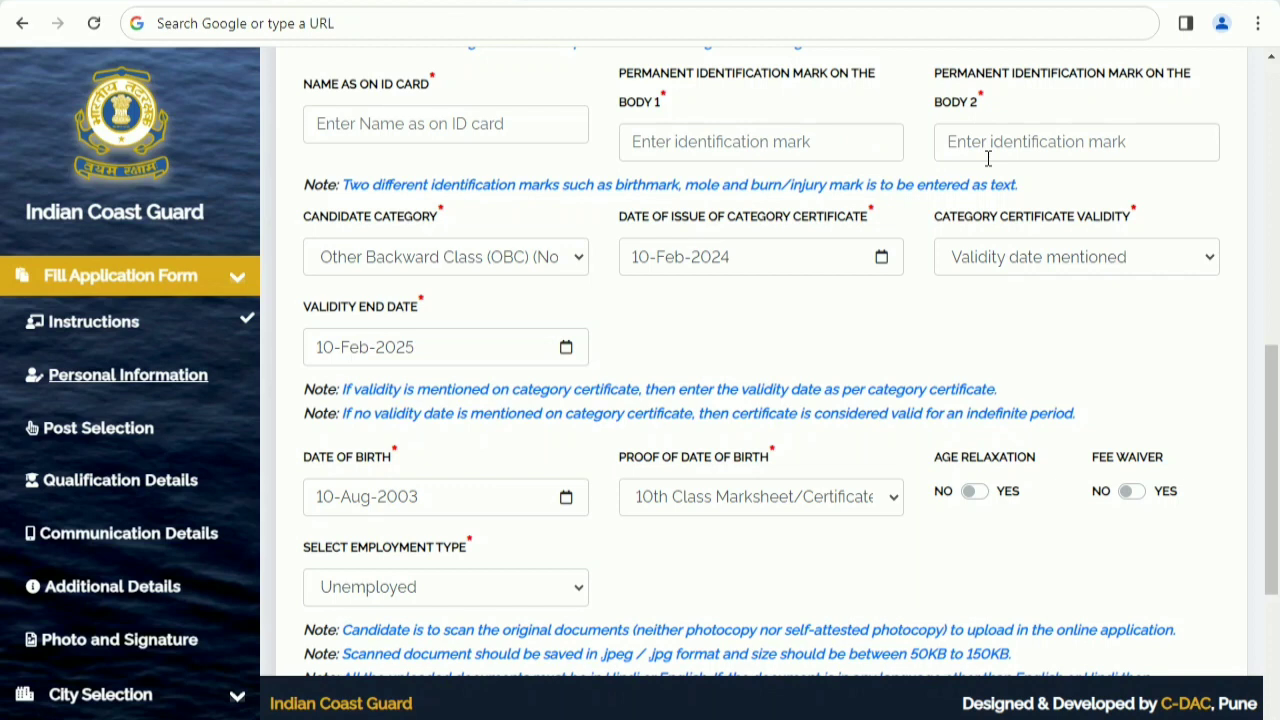
click(469, 260)
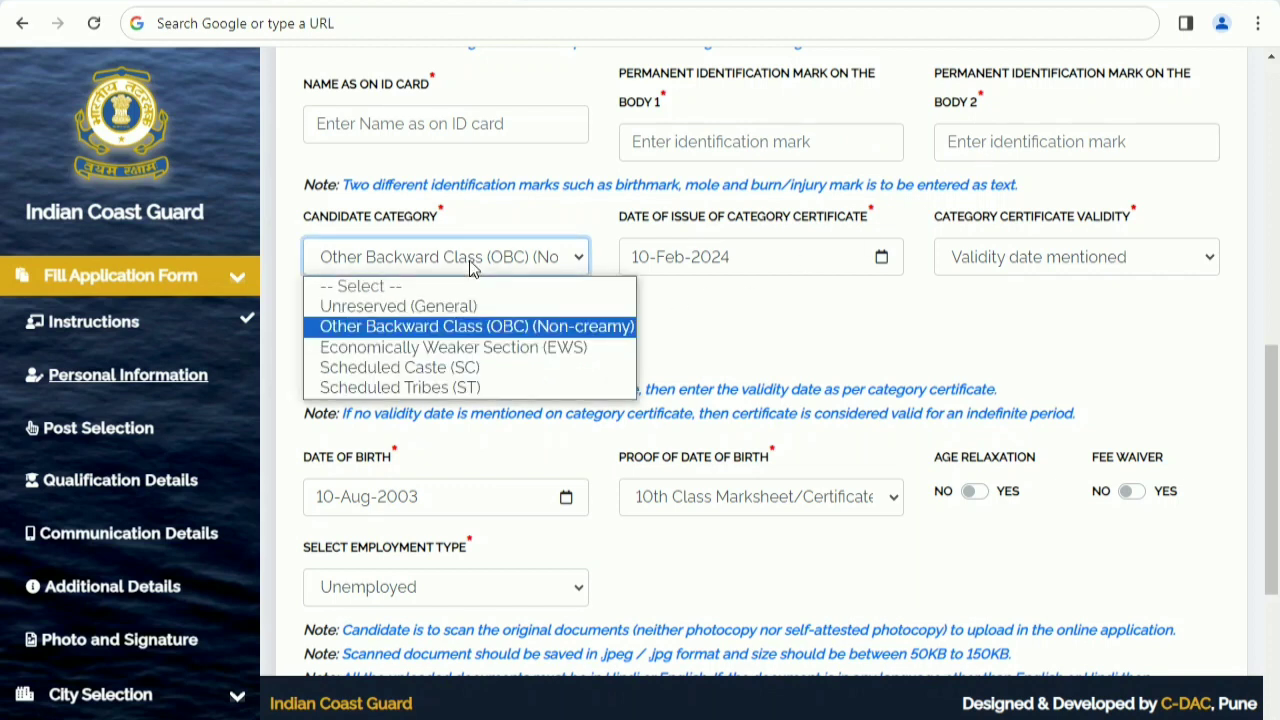
click(472, 262)
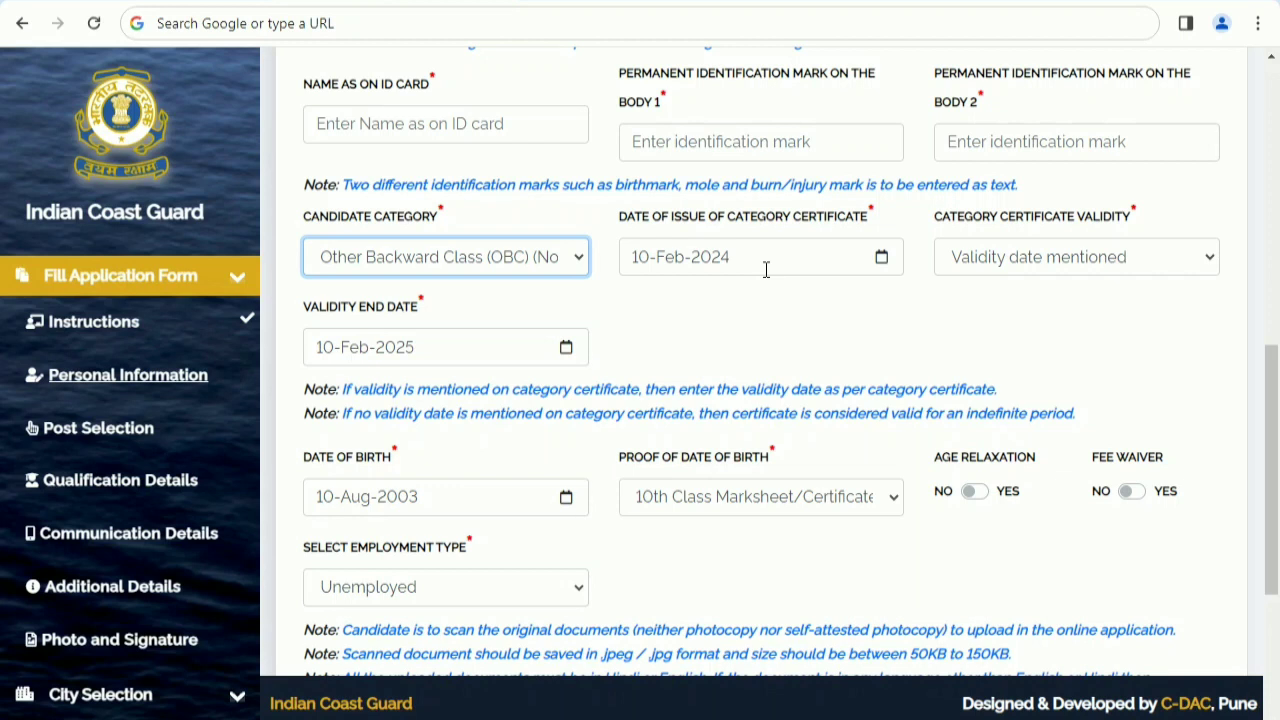
click(1004, 268)
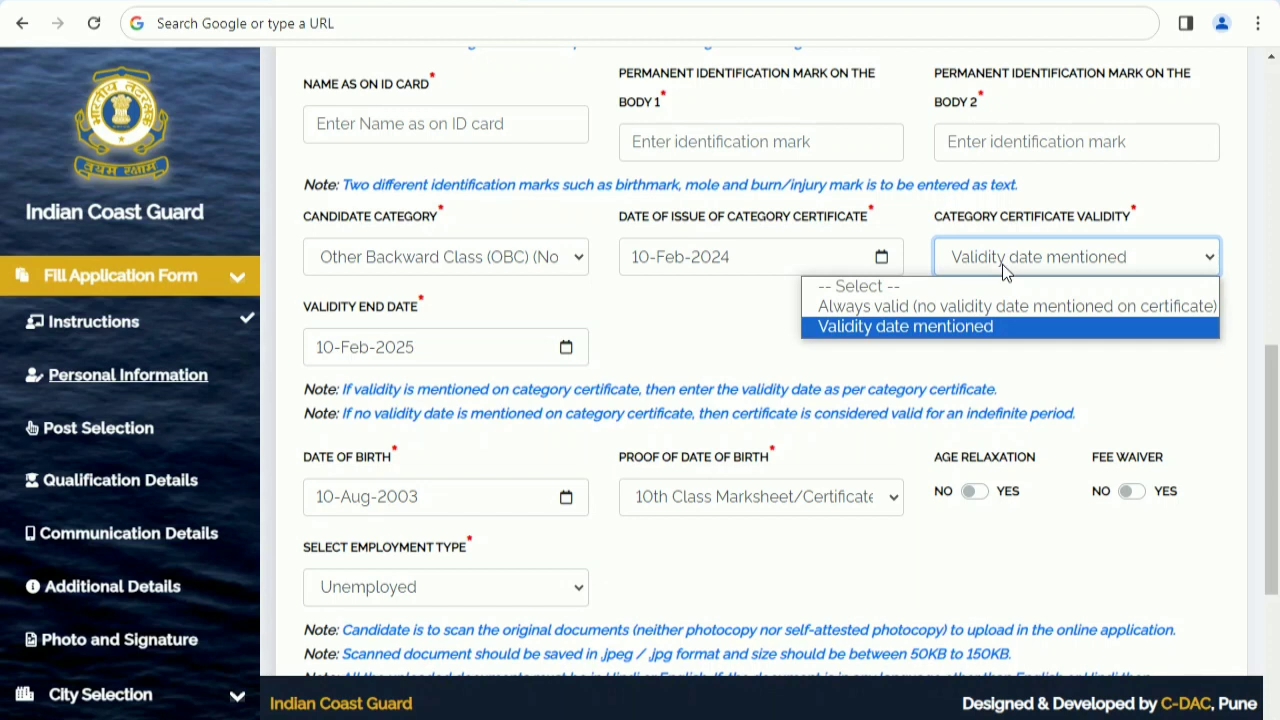
key(Up)
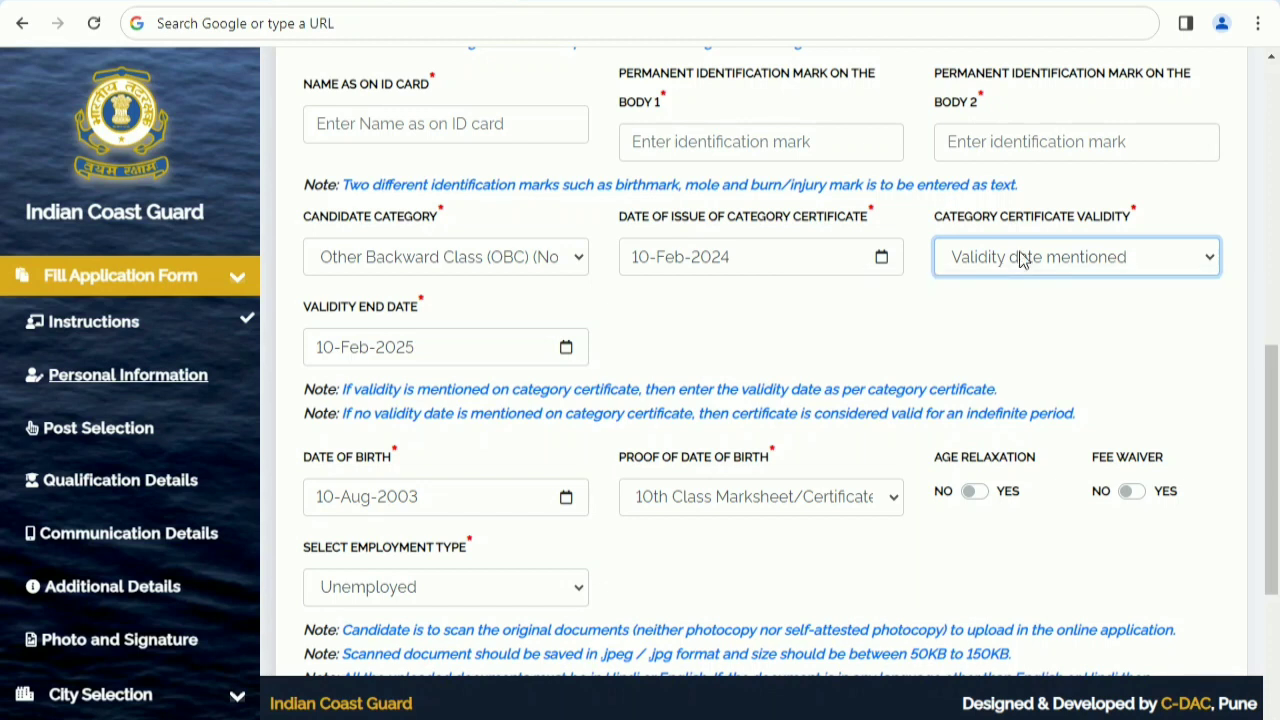
click(1022, 259)
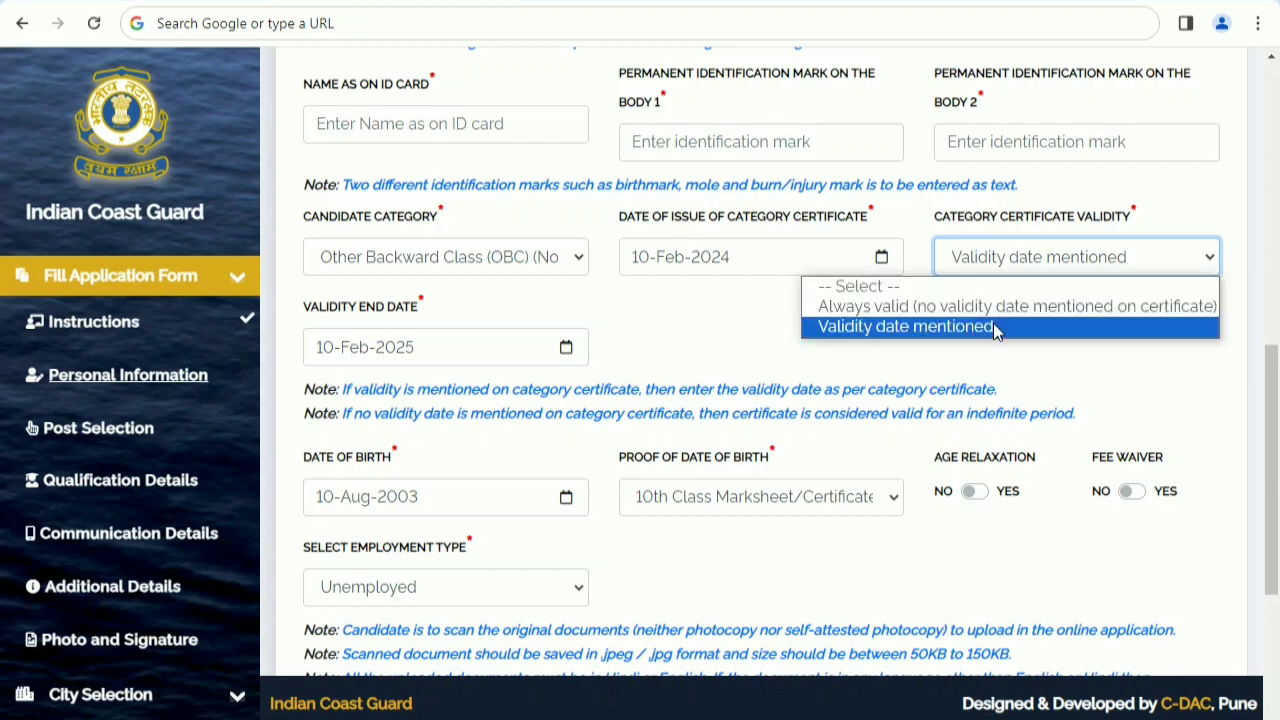
click(1015, 259)
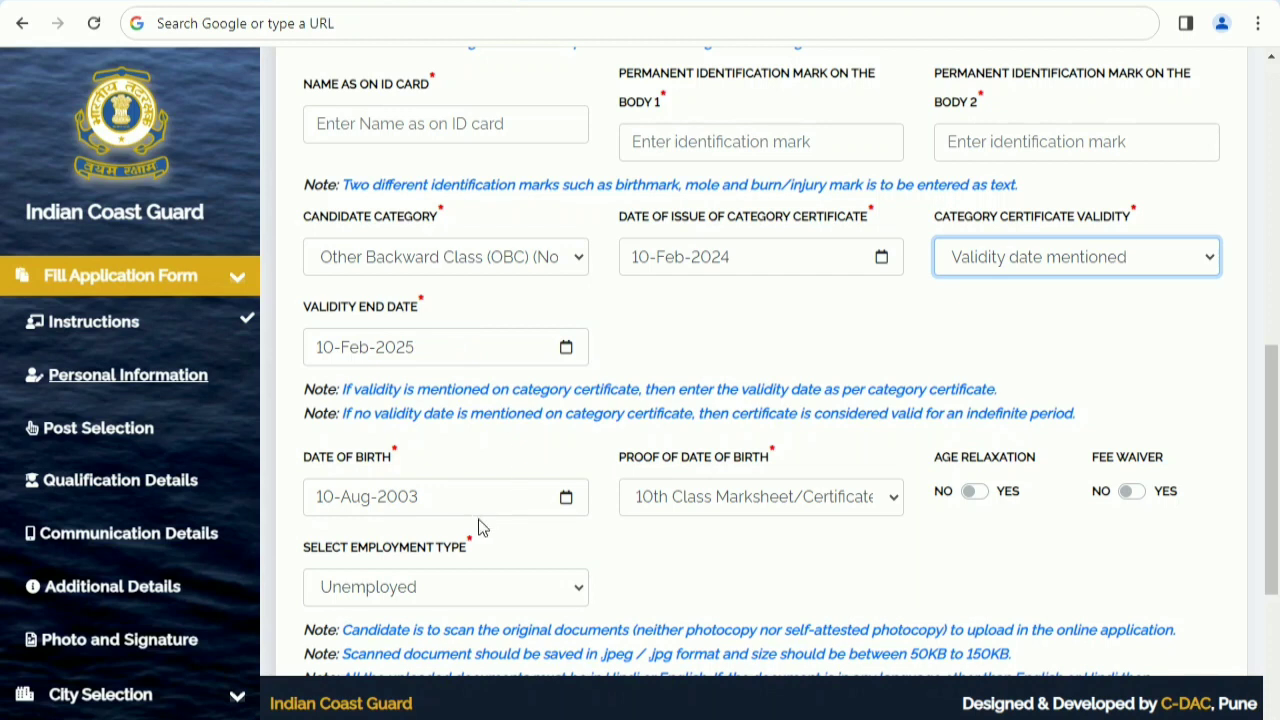
Check the options for proof of date of birth and employment type, and open the Post Selection section.
click(736, 507)
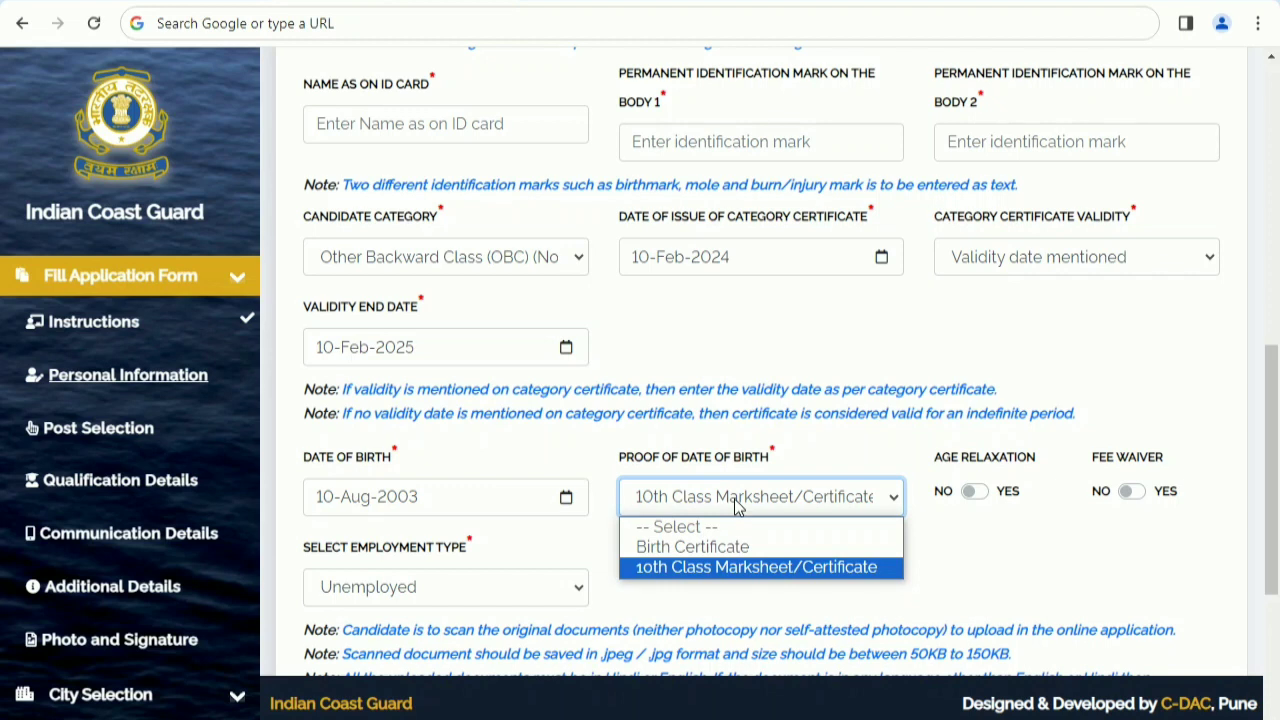
click(736, 507)
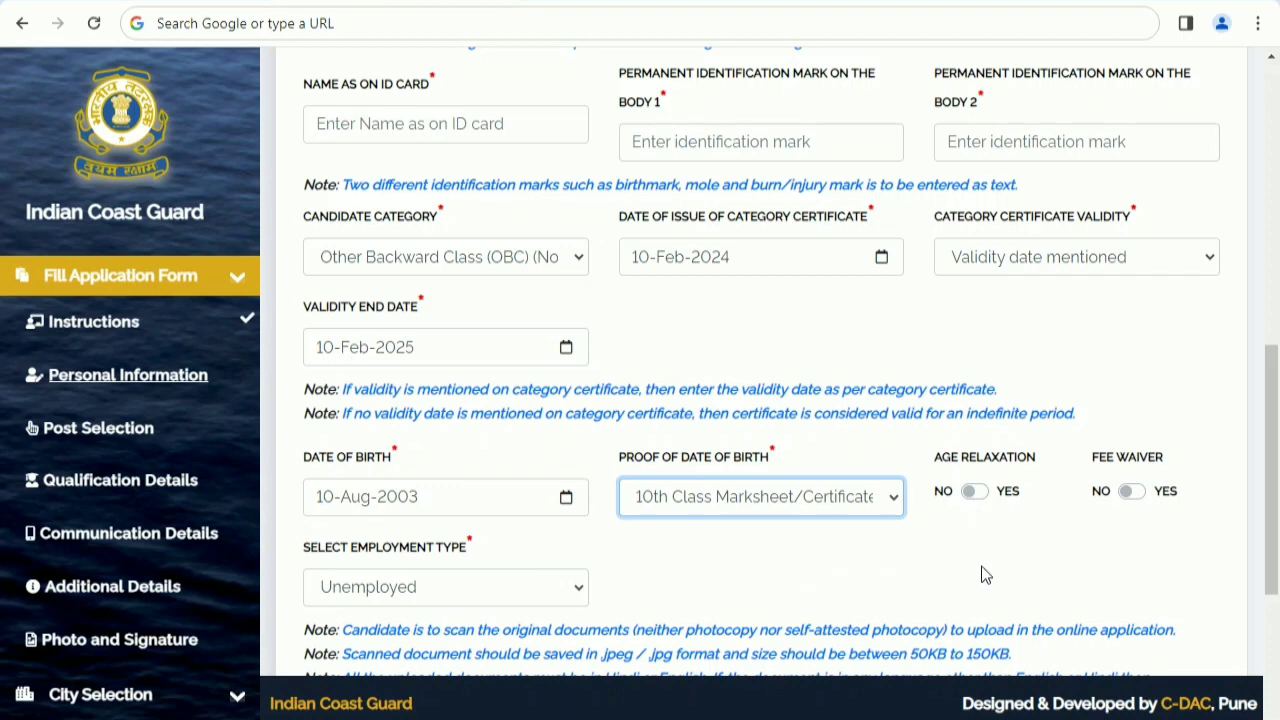
click(496, 601)
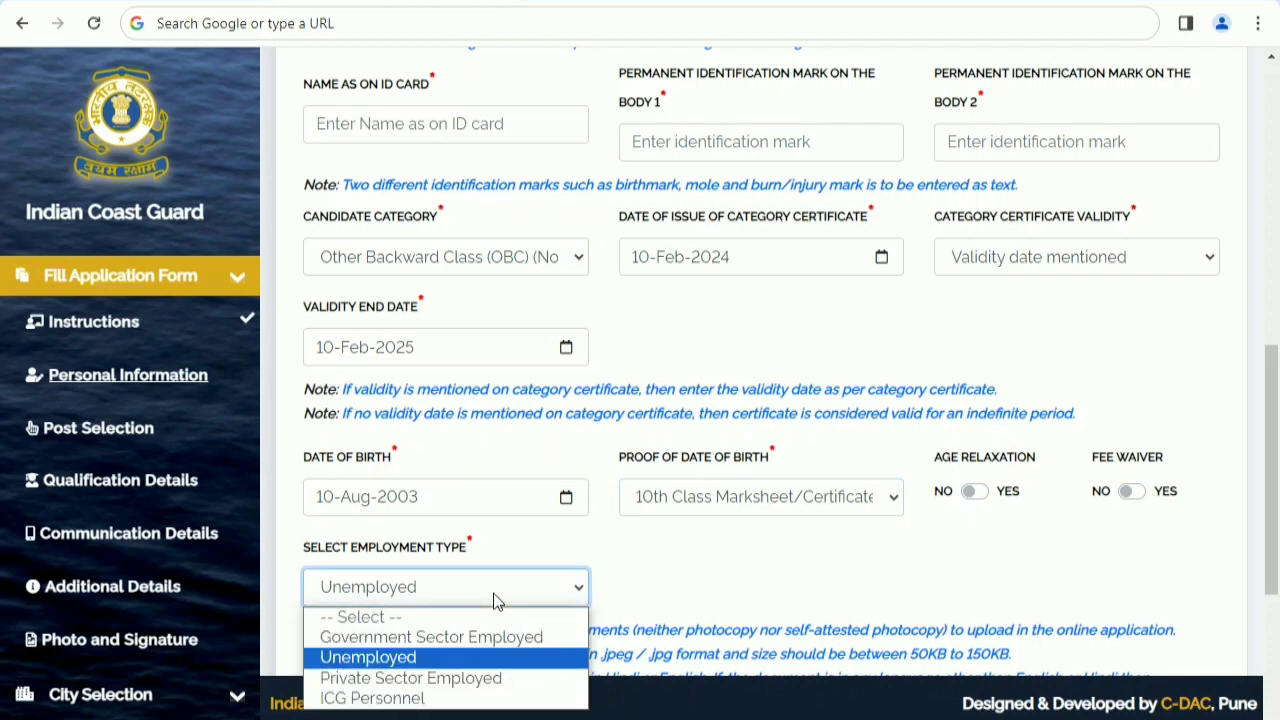
click(496, 601)
click(496, 601)
click(496, 601)
scroll(526, 706, down, 3)
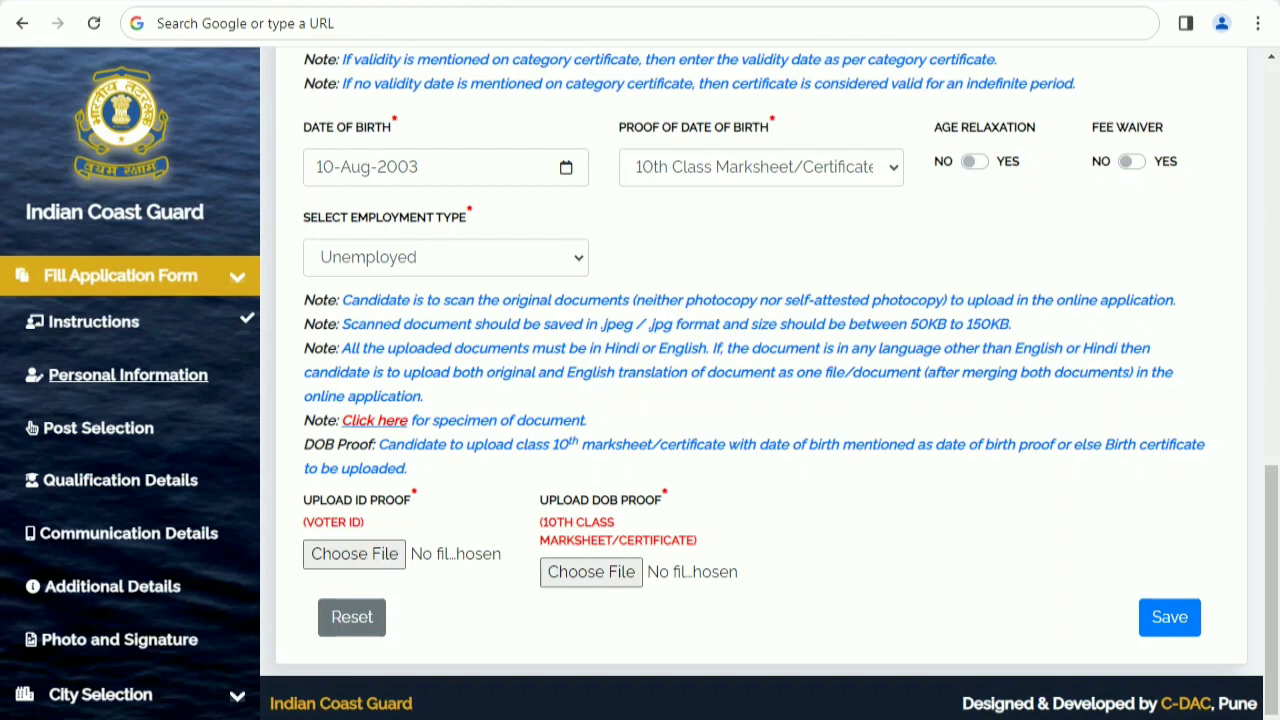
click(32, 428)
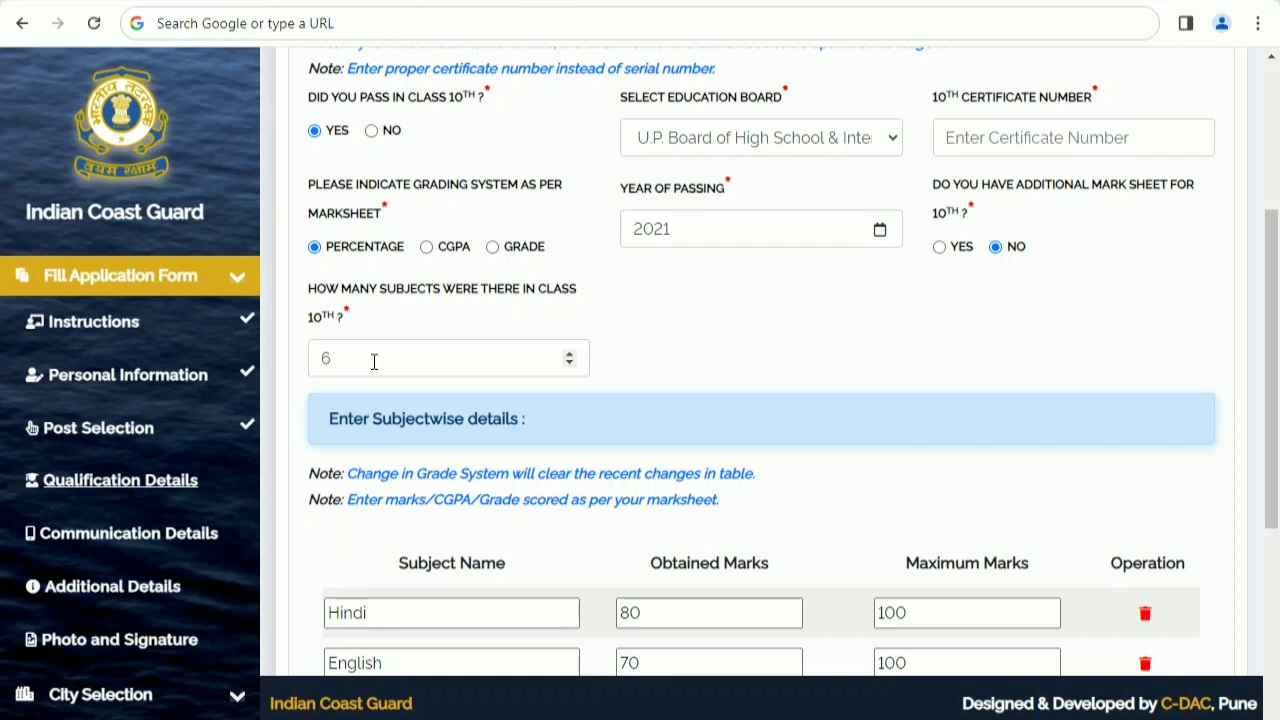
Delete the Drawing row from the class 10th subject table and add a blank subject row.
scroll(375, 362, down, 4)
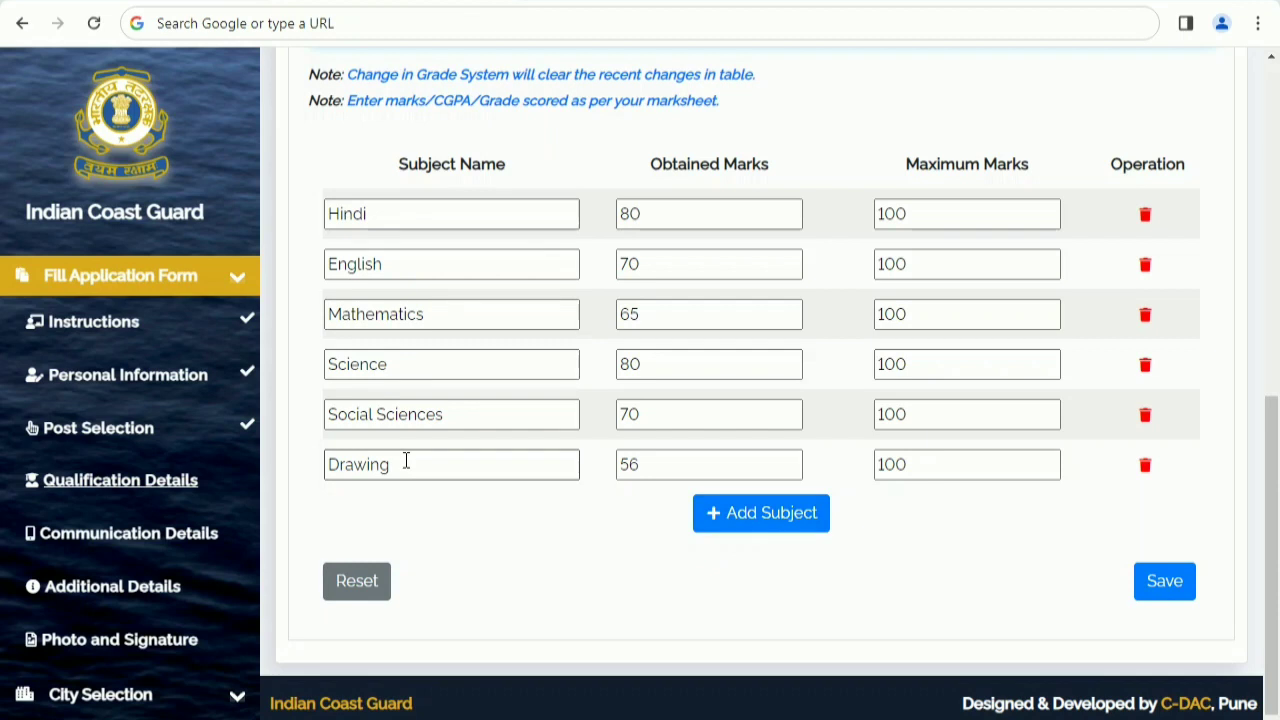
click(1146, 469)
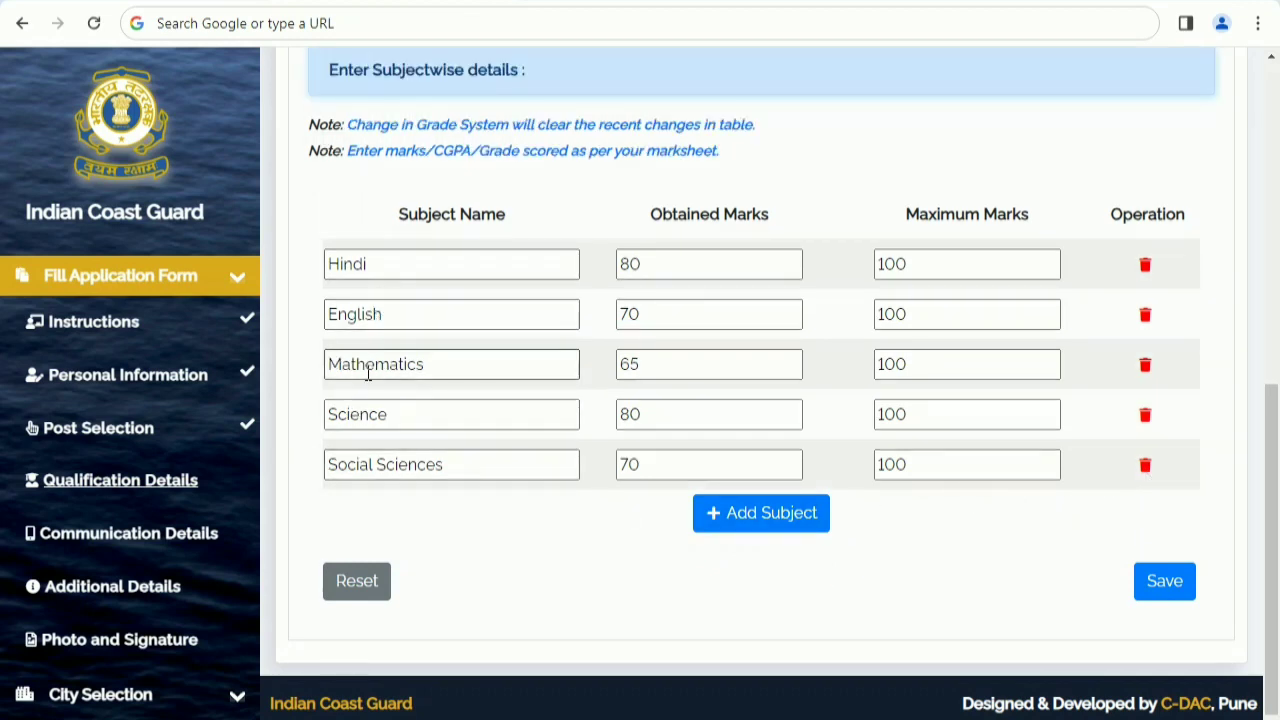
click(781, 524)
Fill the blank subject row with Drawing, 60 obtained marks and 100 maximum marks.
click(480, 514)
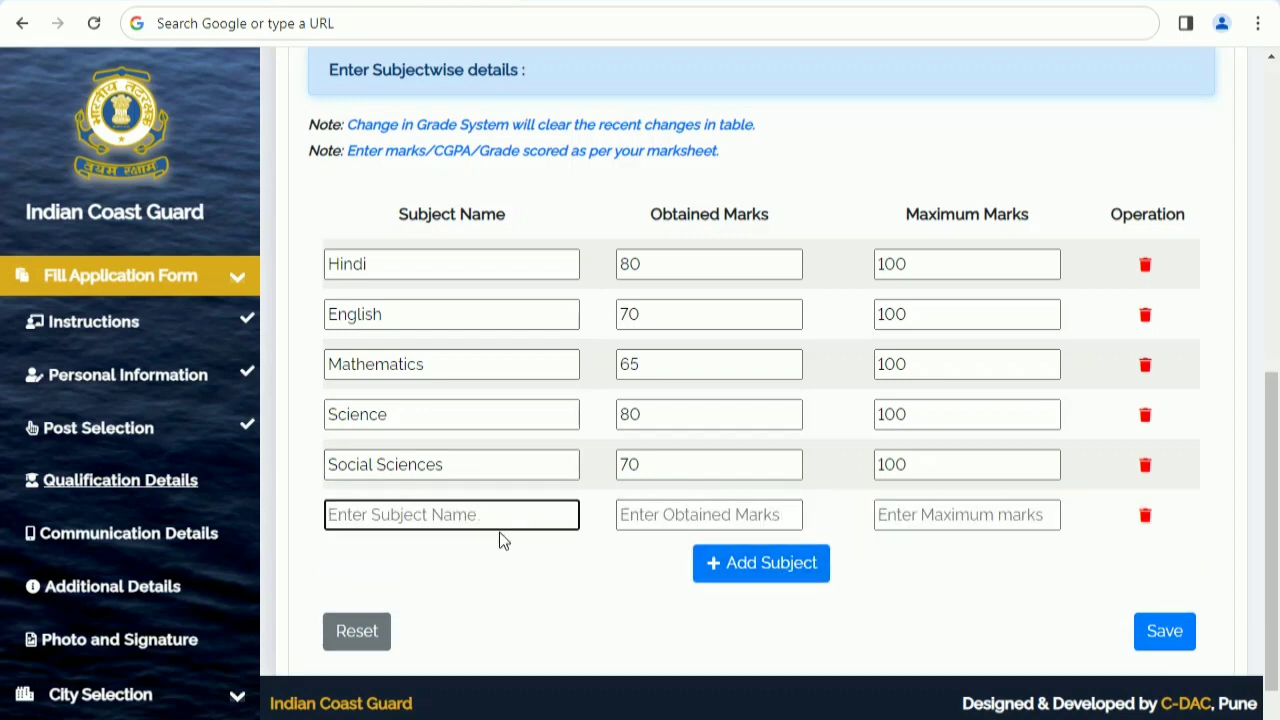
text(DR)
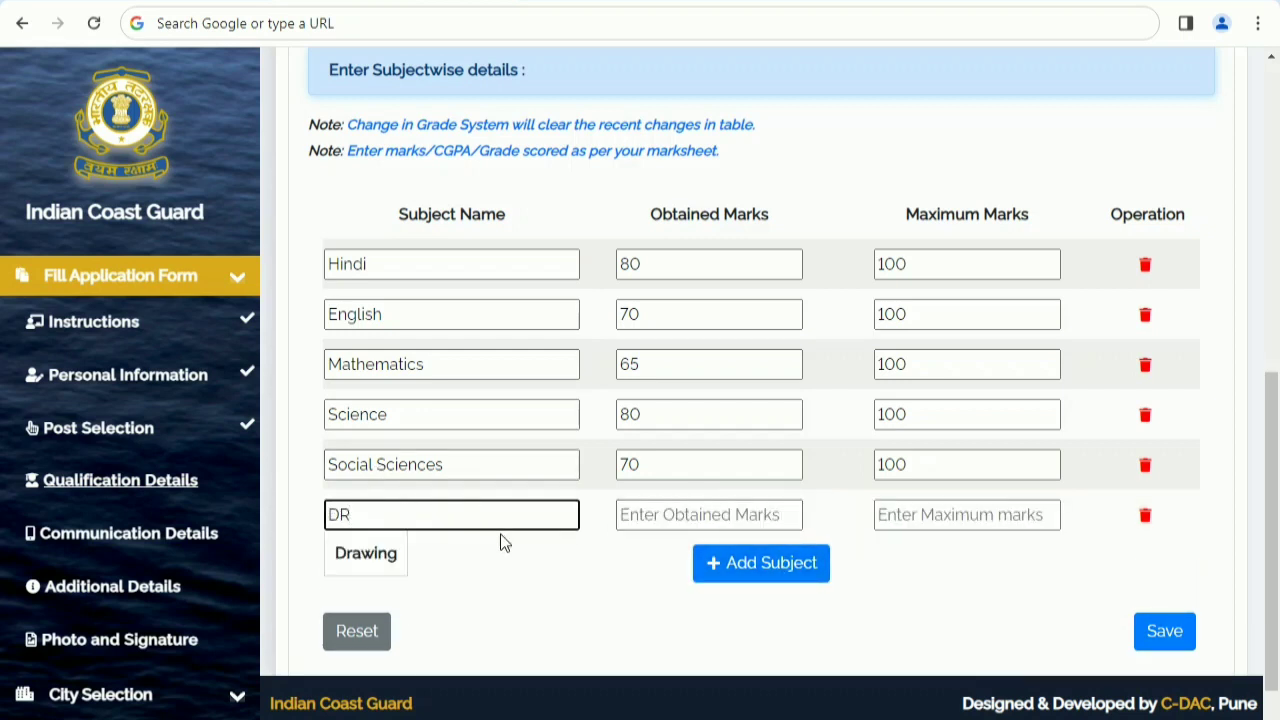
text(A)
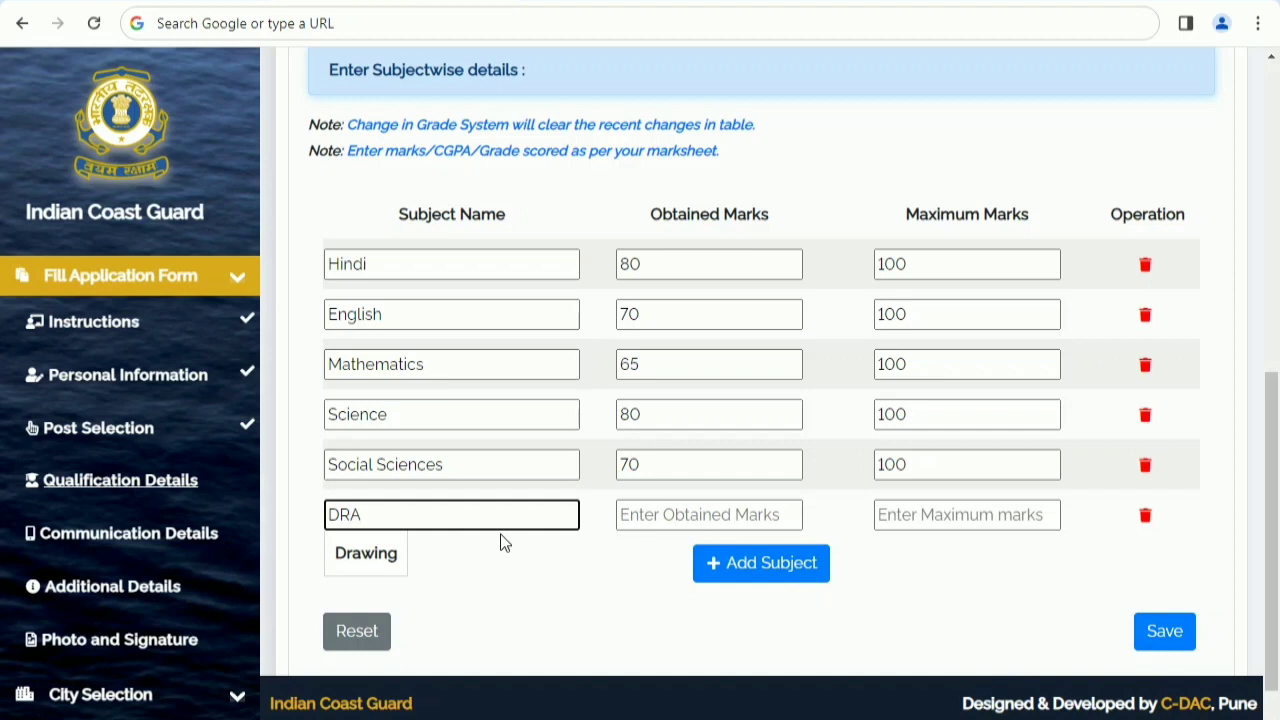
click(374, 567)
click(664, 514)
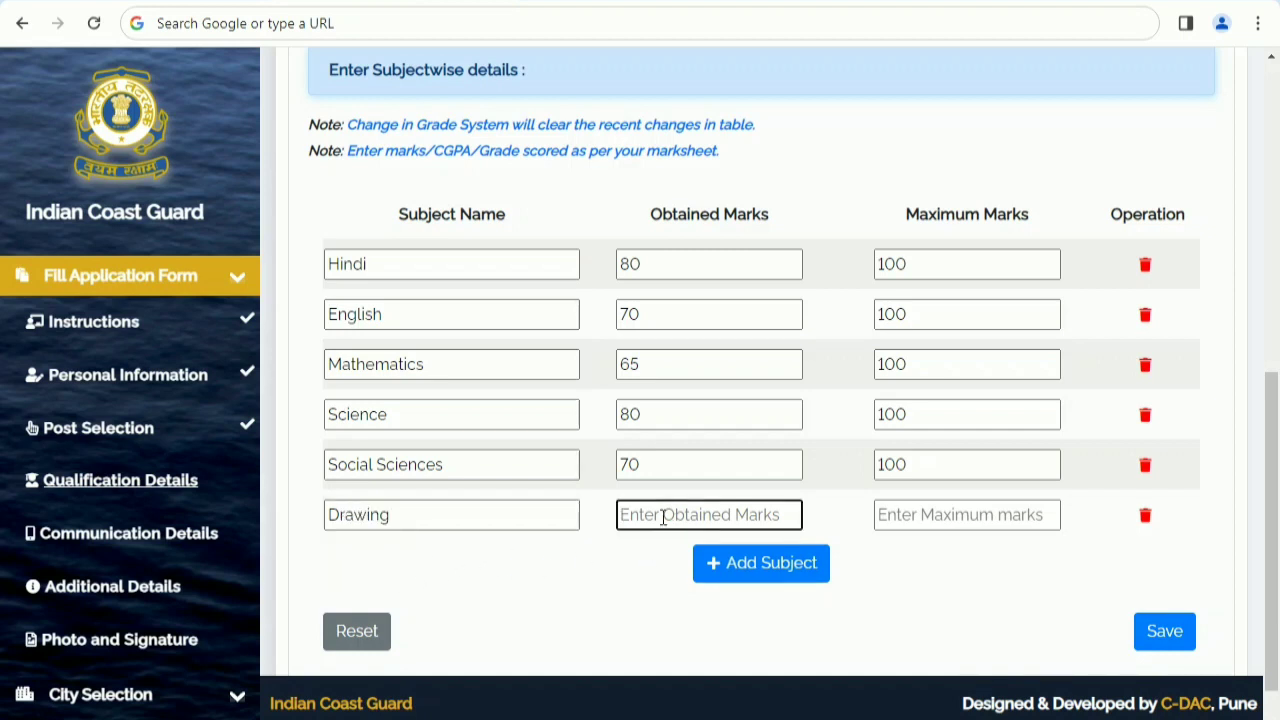
text(60)
click(903, 516)
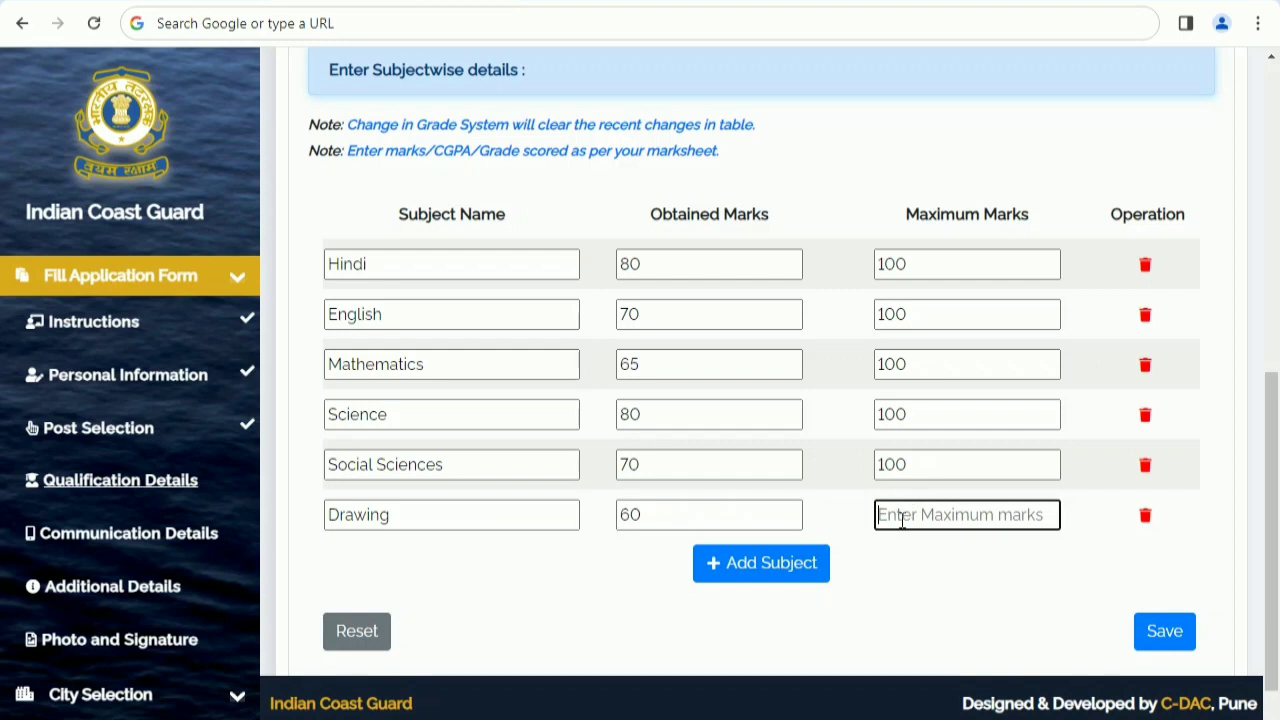
text(1000)
key(BackSpace)
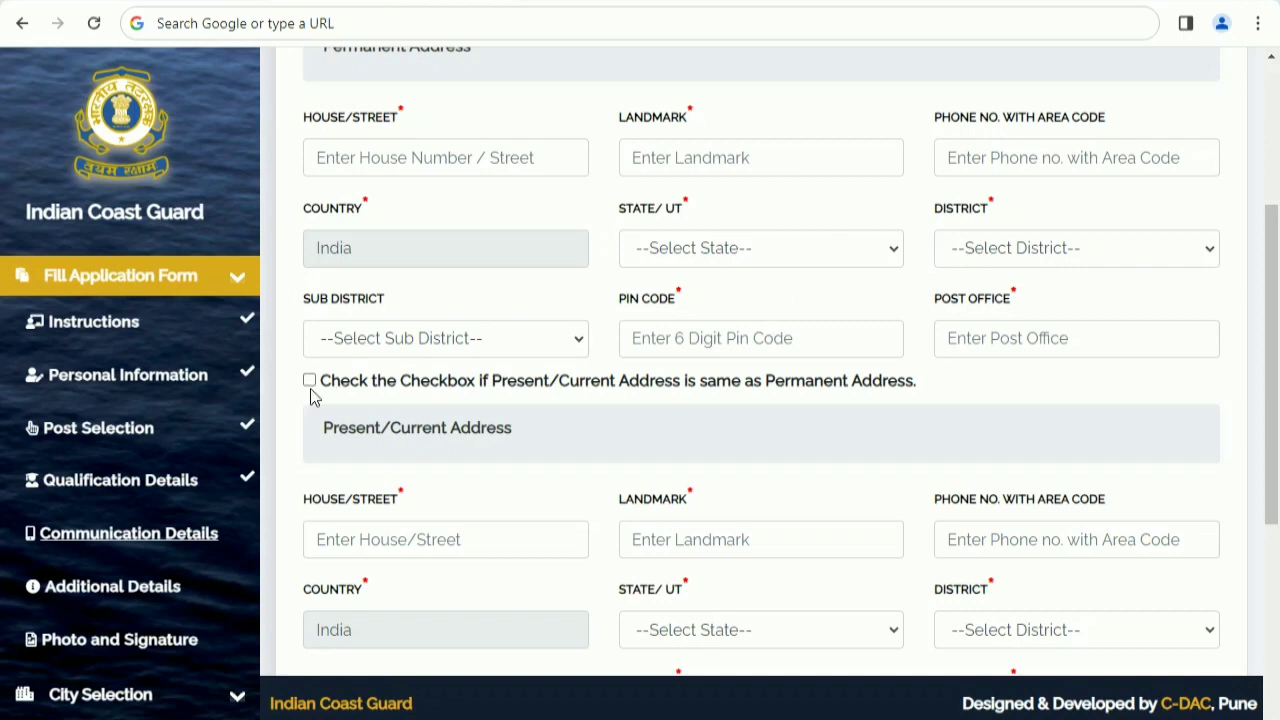
Set the domicile state to Uttar Pradesh in the Domicile Details and dismiss the recruitment region alert.
scroll(737, 386, down, 4)
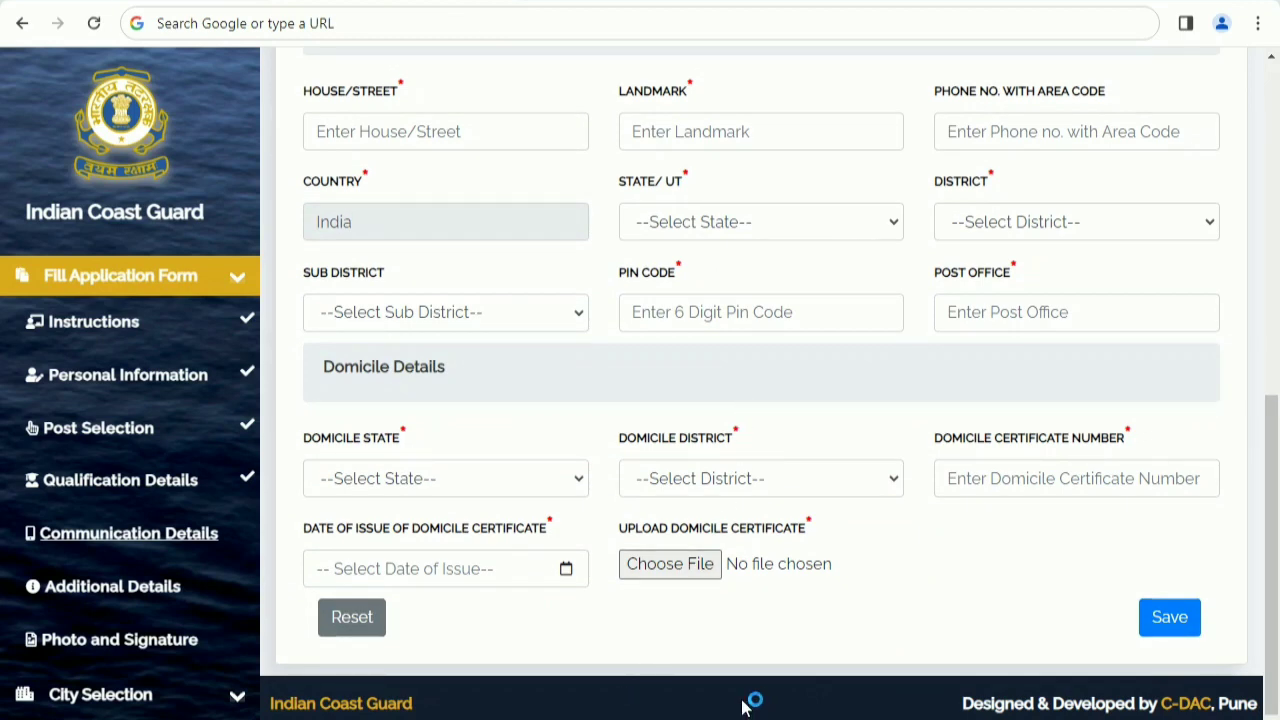
click(448, 480)
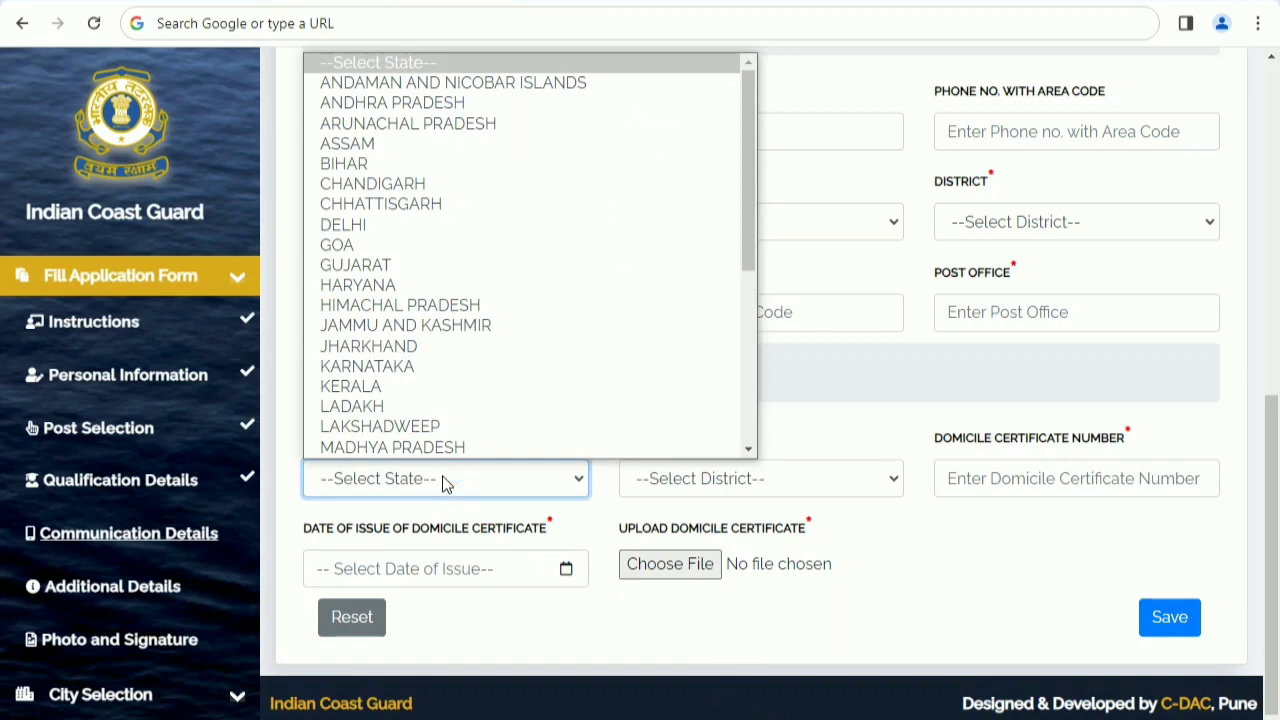
key(u)
key(u)
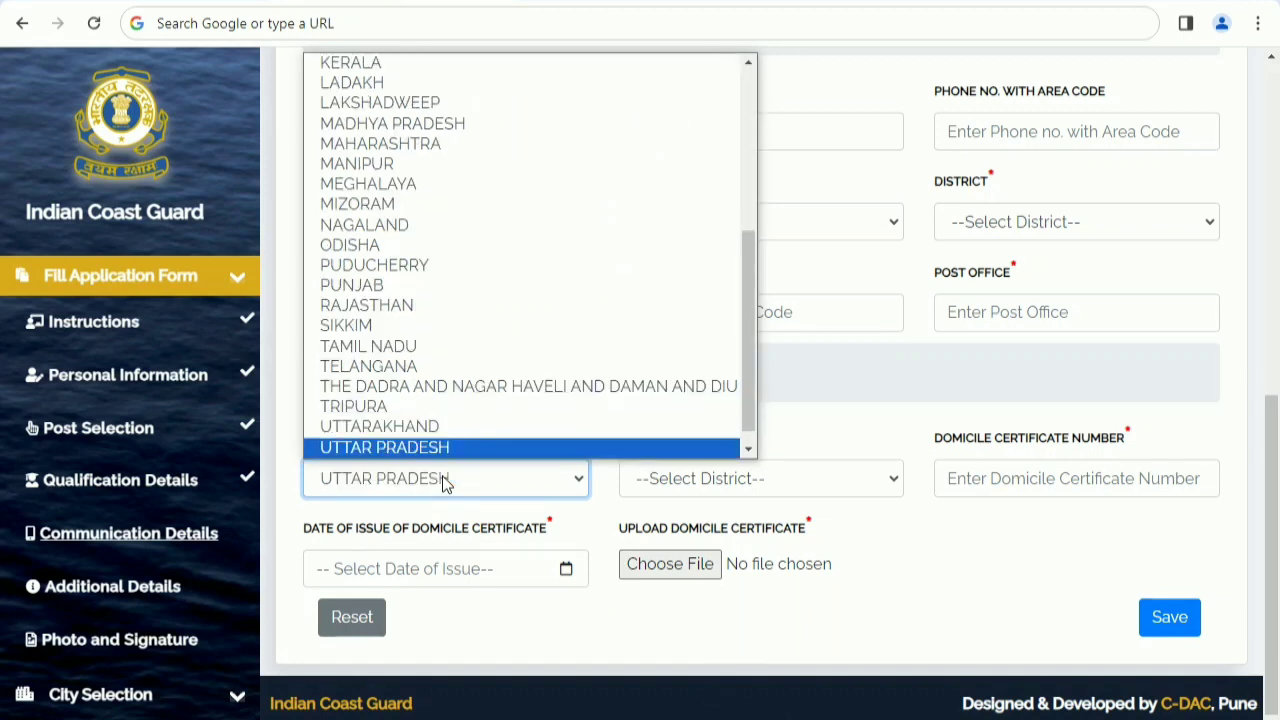
key(Return)
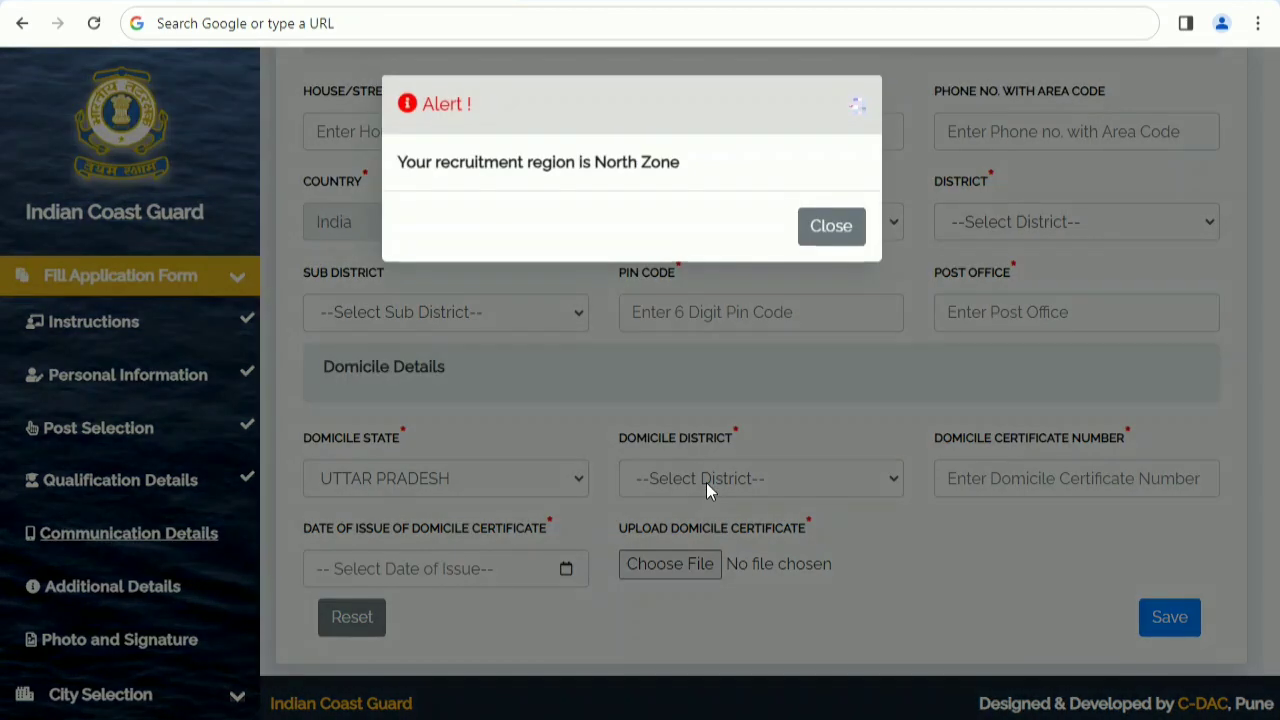
click(820, 229)
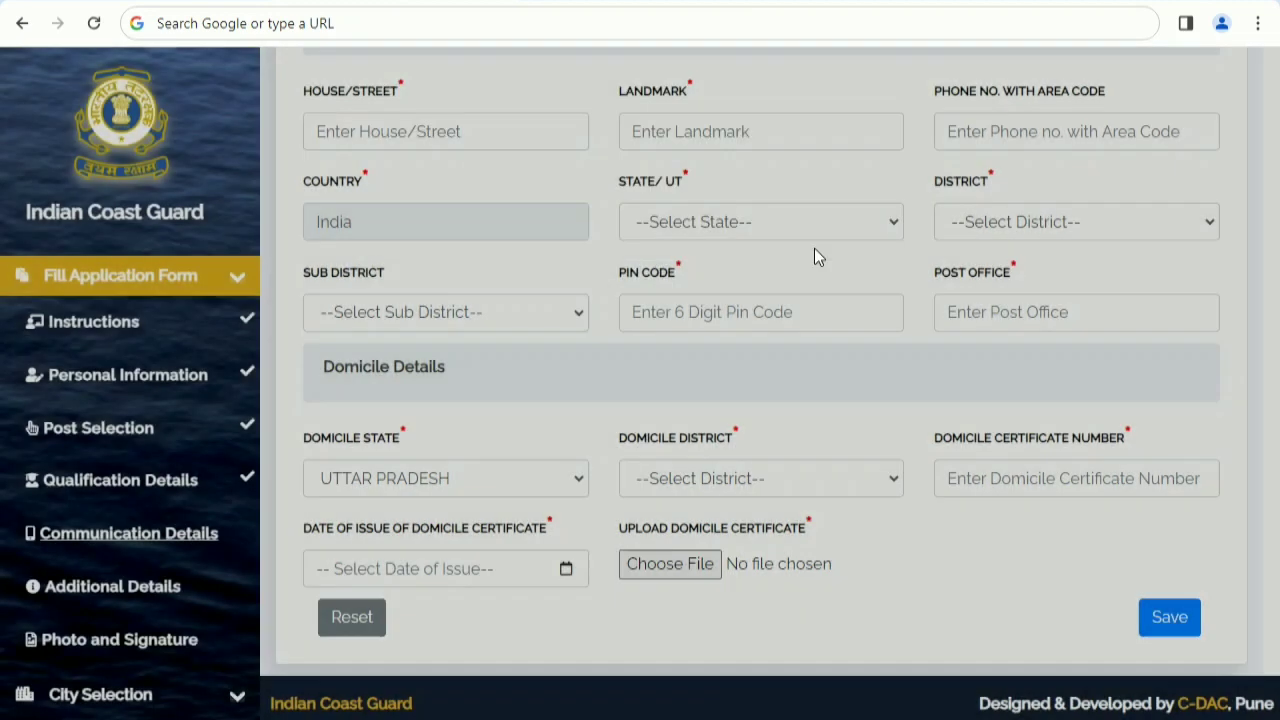
Choose the domicile district and start on the domicile certificate number.
click(723, 478)
click(723, 478)
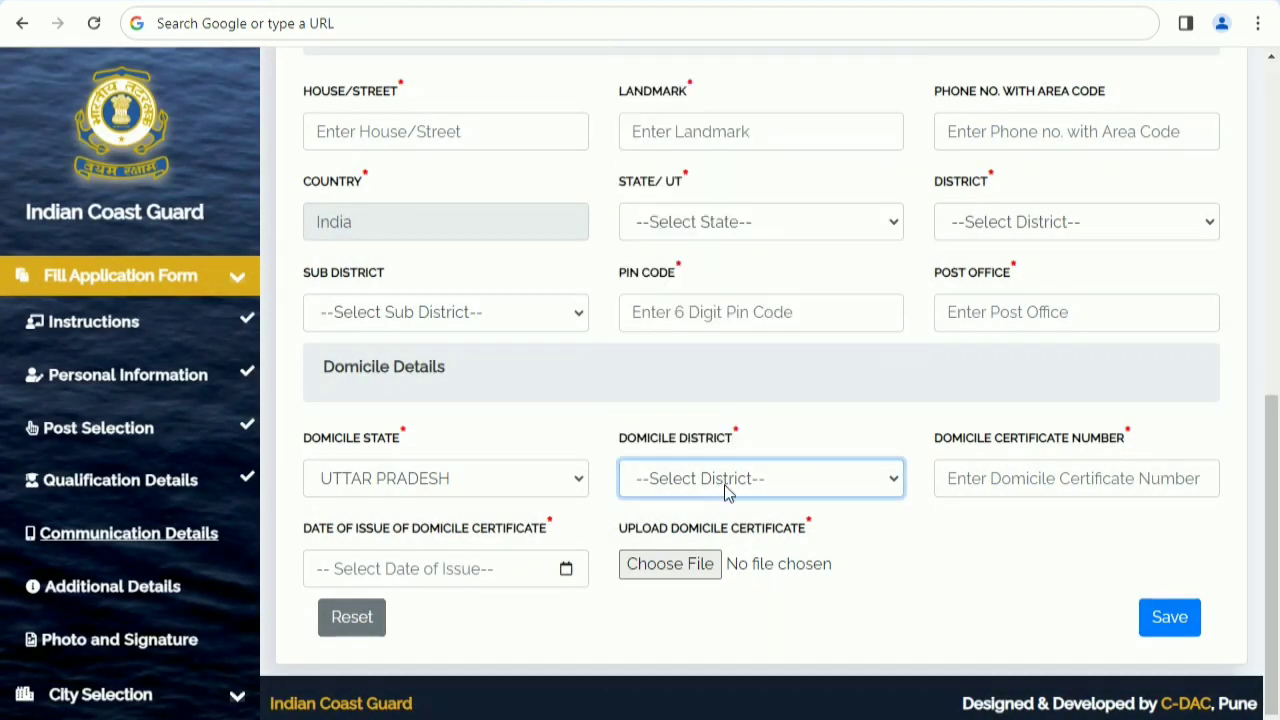
key(e)
key(a)
click(980, 489)
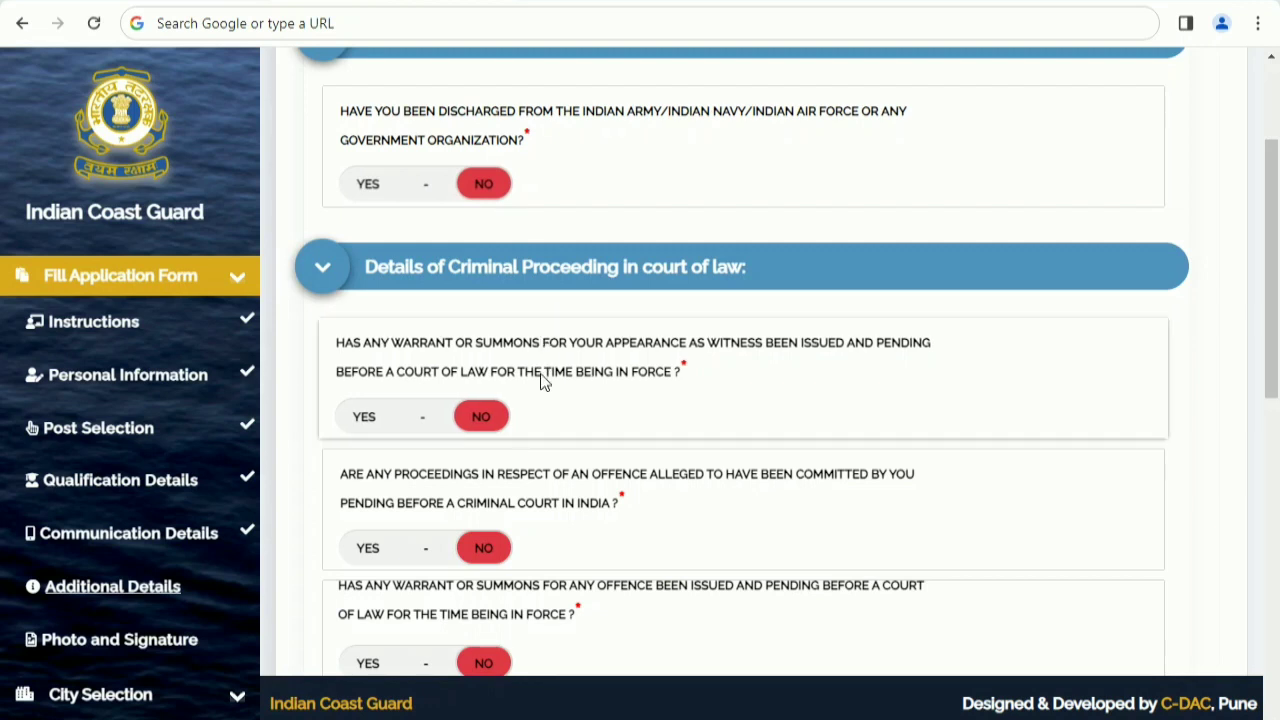
Review the Additional Details questions on criminal proceedings, court convictions and debarment from government recruitment.
scroll(543, 385, down, 2)
scroll(543, 389, down, 3)
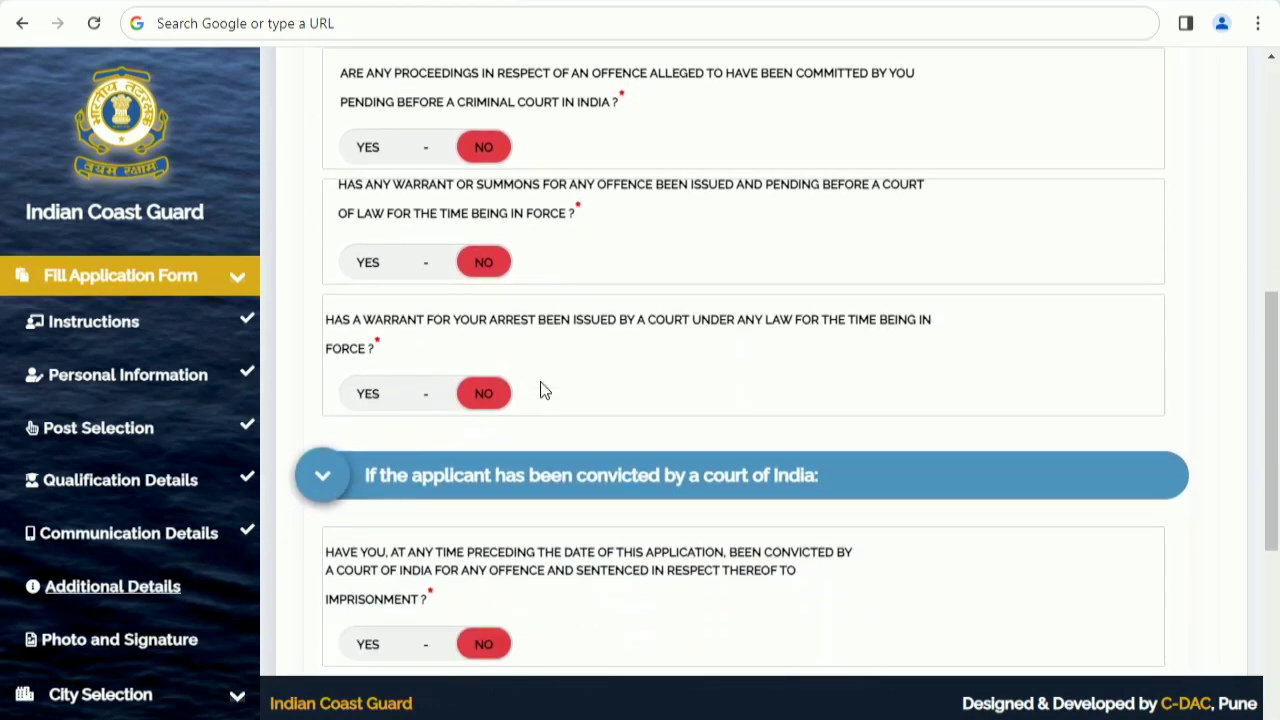
scroll(543, 389, down, 2)
scroll(543, 389, down, 1)
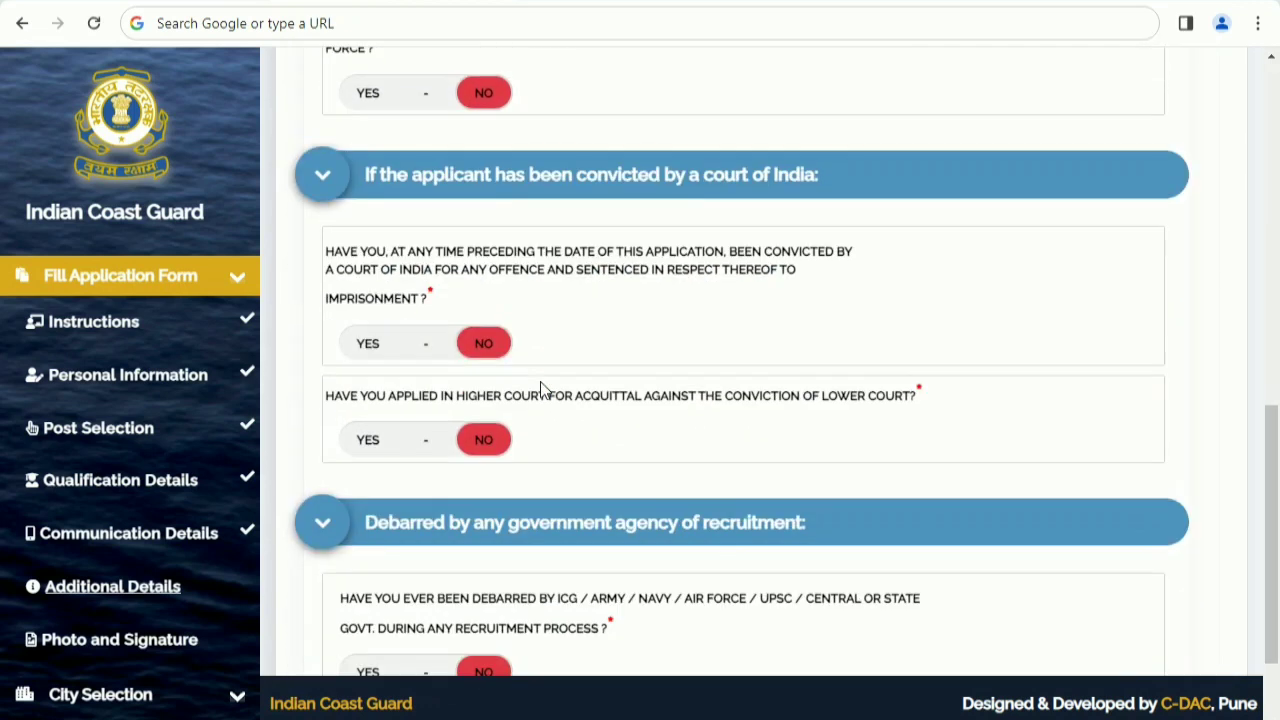
scroll(541, 388, down, 2)
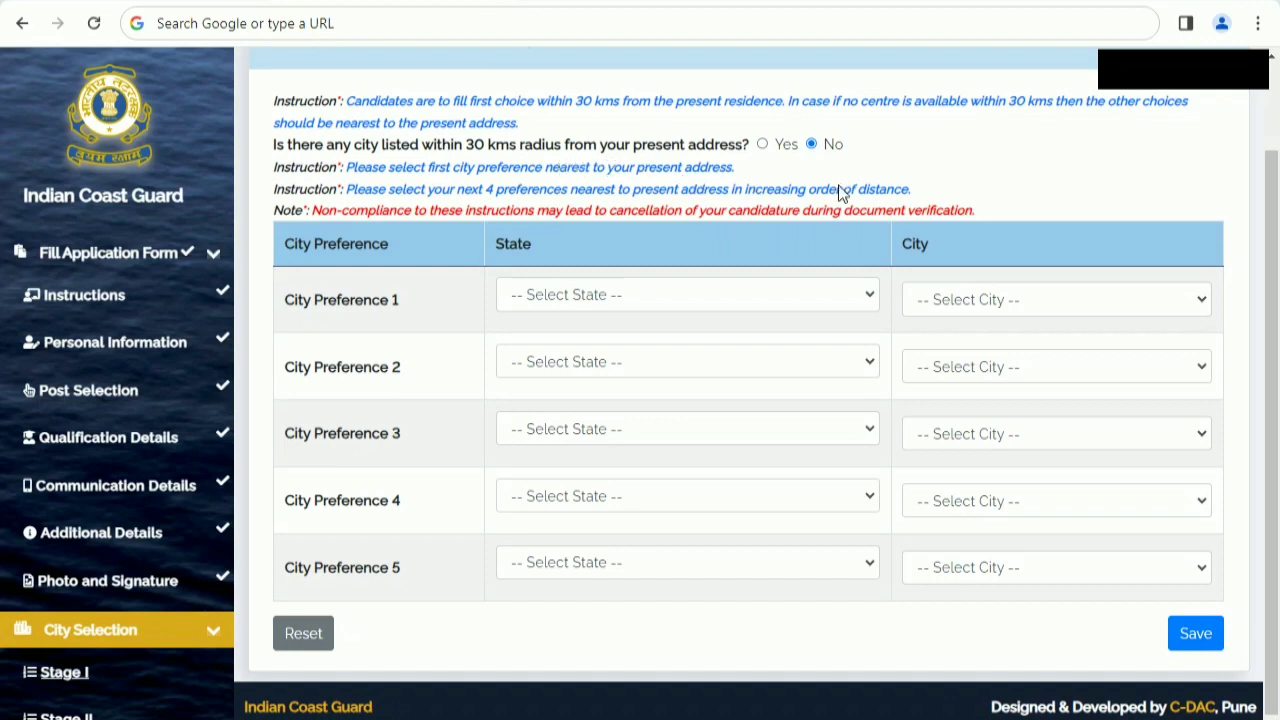
Set city preferences 1 to 5 to Bareilly, Gorakhpur, Kanpur, Jhansi and Lucknow in Uttar Pradesh, and save the Stage I selection.
click(582, 299)
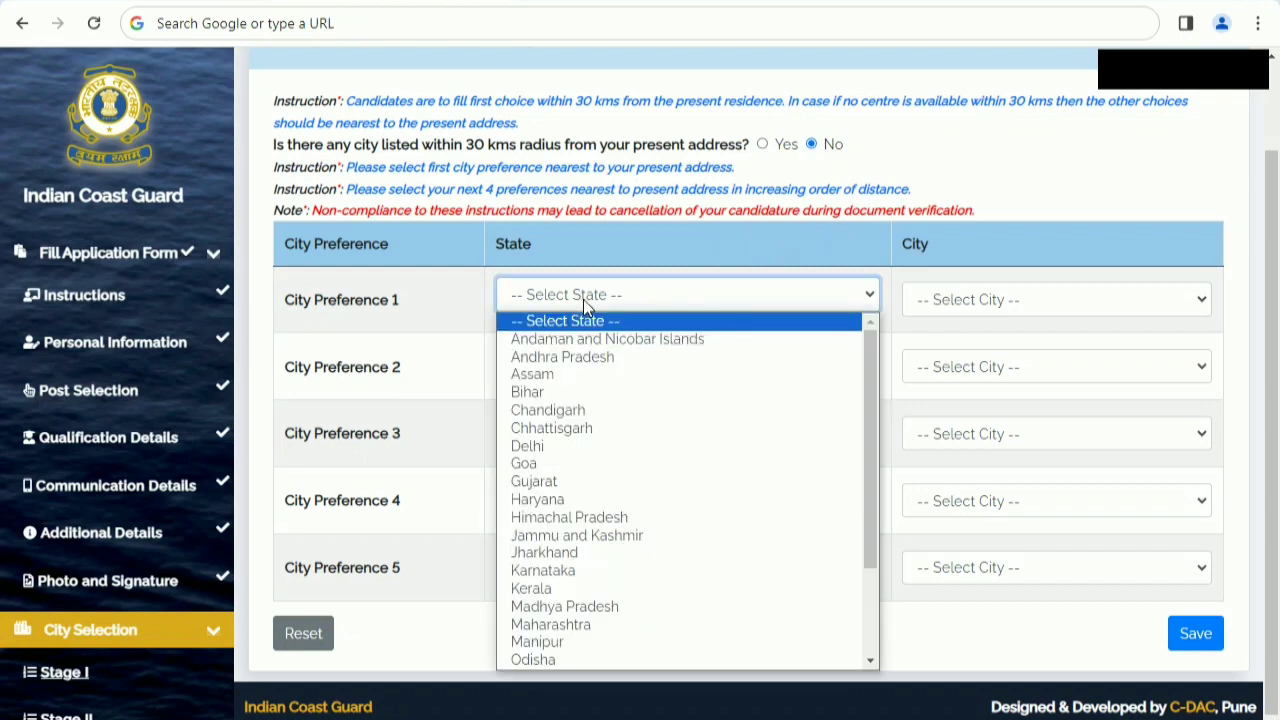
click(584, 299)
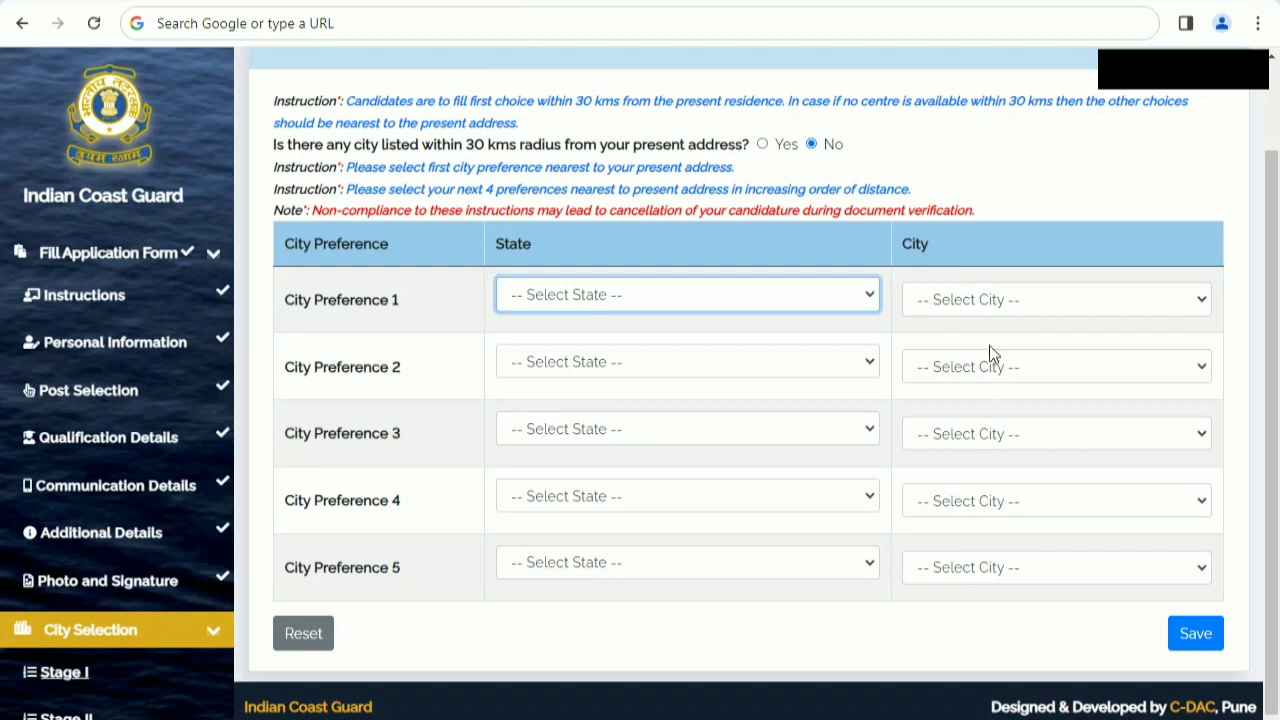
click(976, 308)
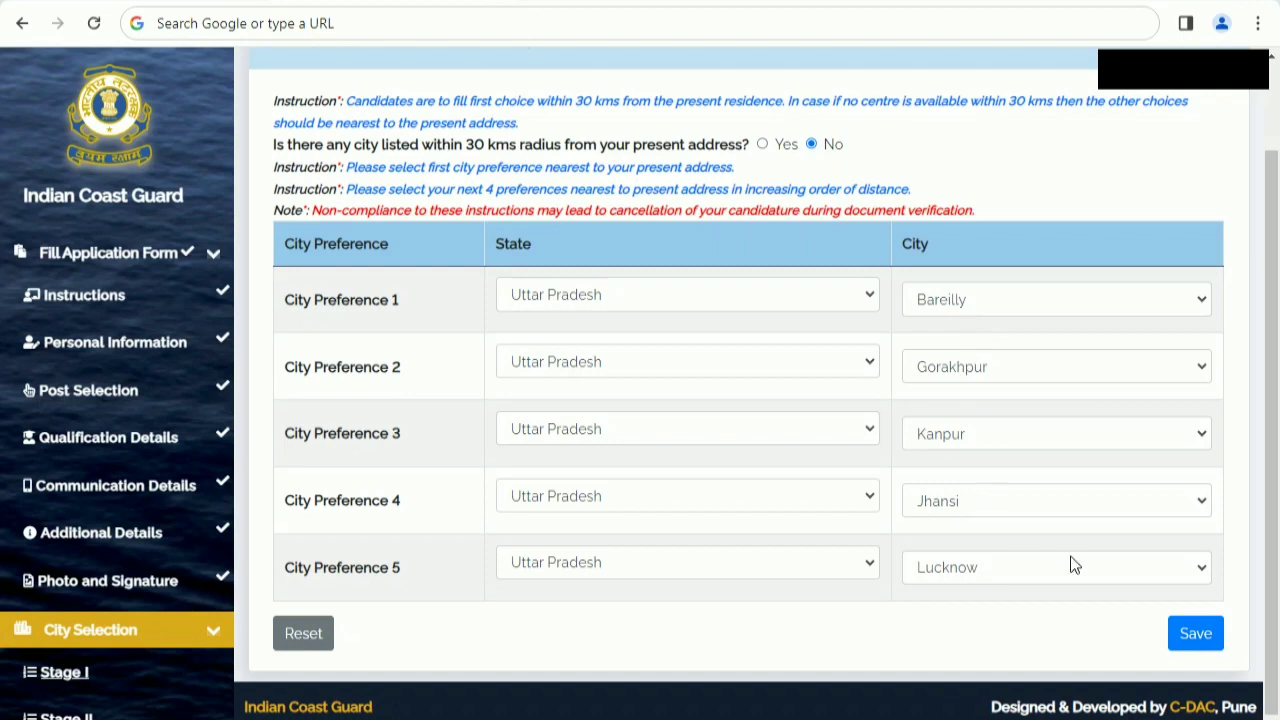
click(1200, 645)
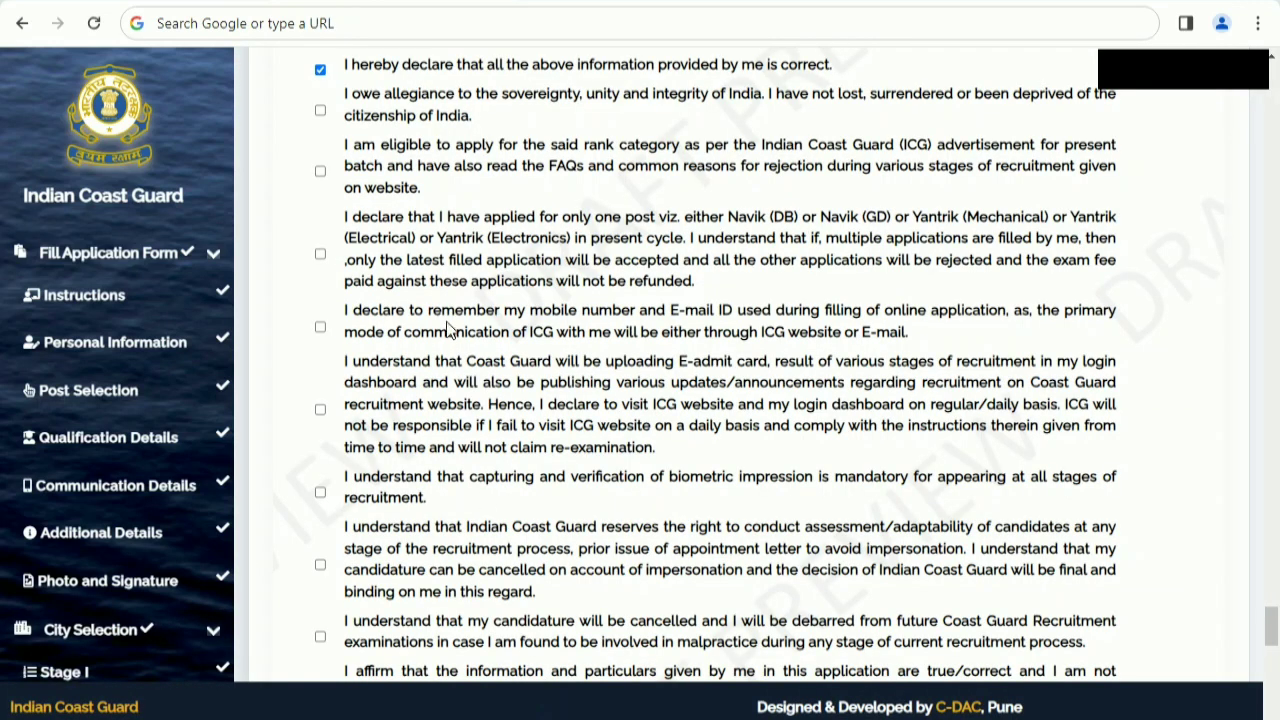
Tick the remaining declarations in the application preview and go through the final declaration and print preview confirmation.
click(320, 110)
click(320, 171)
click(320, 254)
click(320, 327)
click(319, 409)
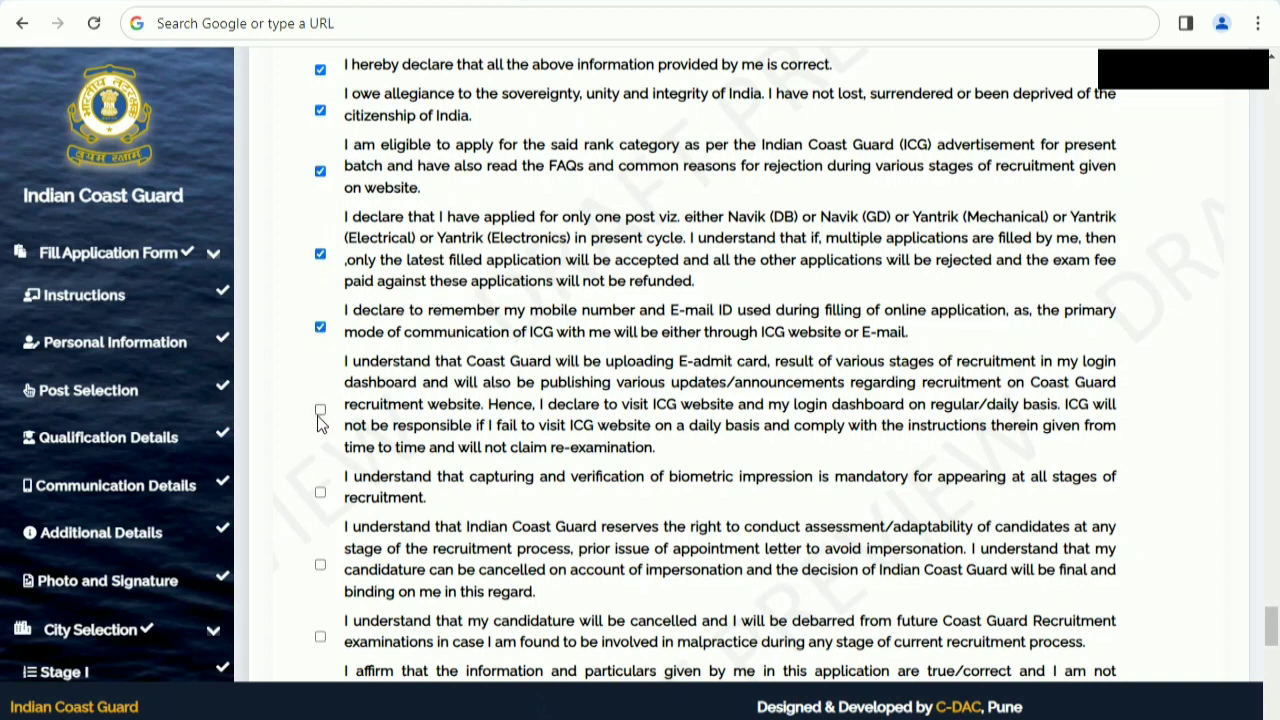
click(320, 492)
click(320, 564)
click(320, 636)
scroll(326, 643, down, 8)
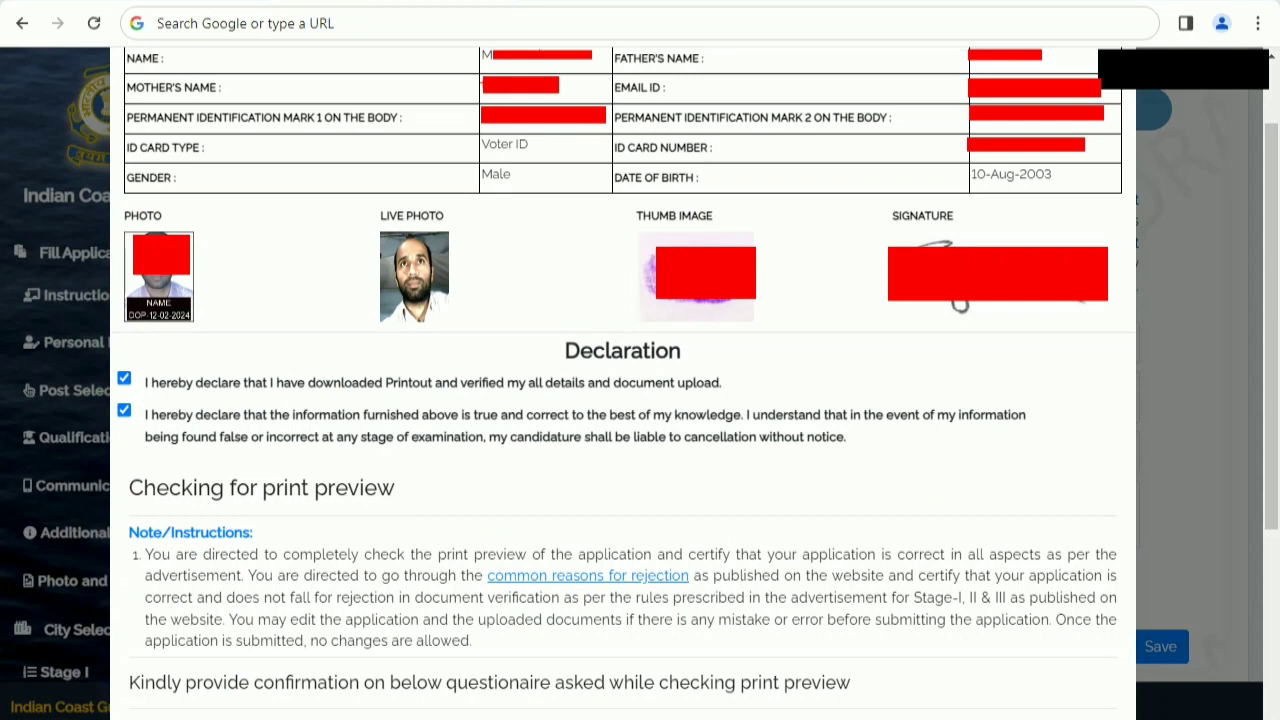
scroll(622, 380, down, 3)
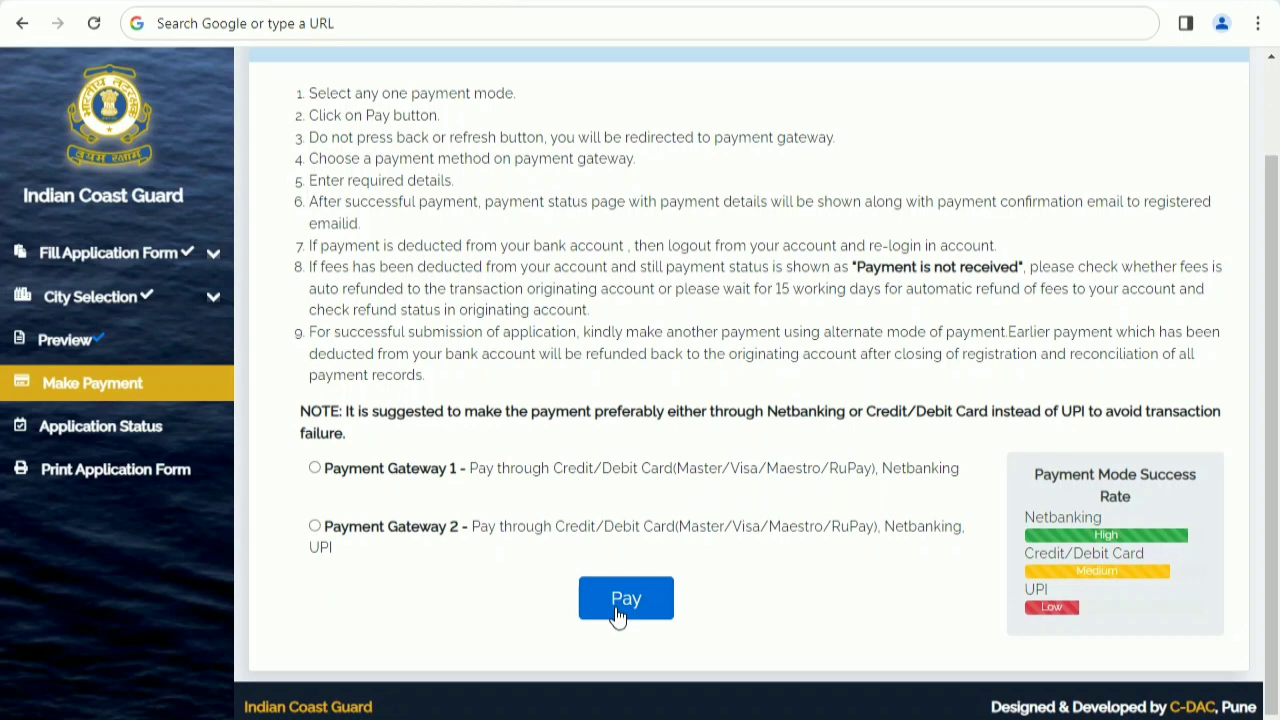
Select Payment Gateway 1, proceed to pay the application fee, and choose Credit/Debit Cards as the payment option.
click(315, 468)
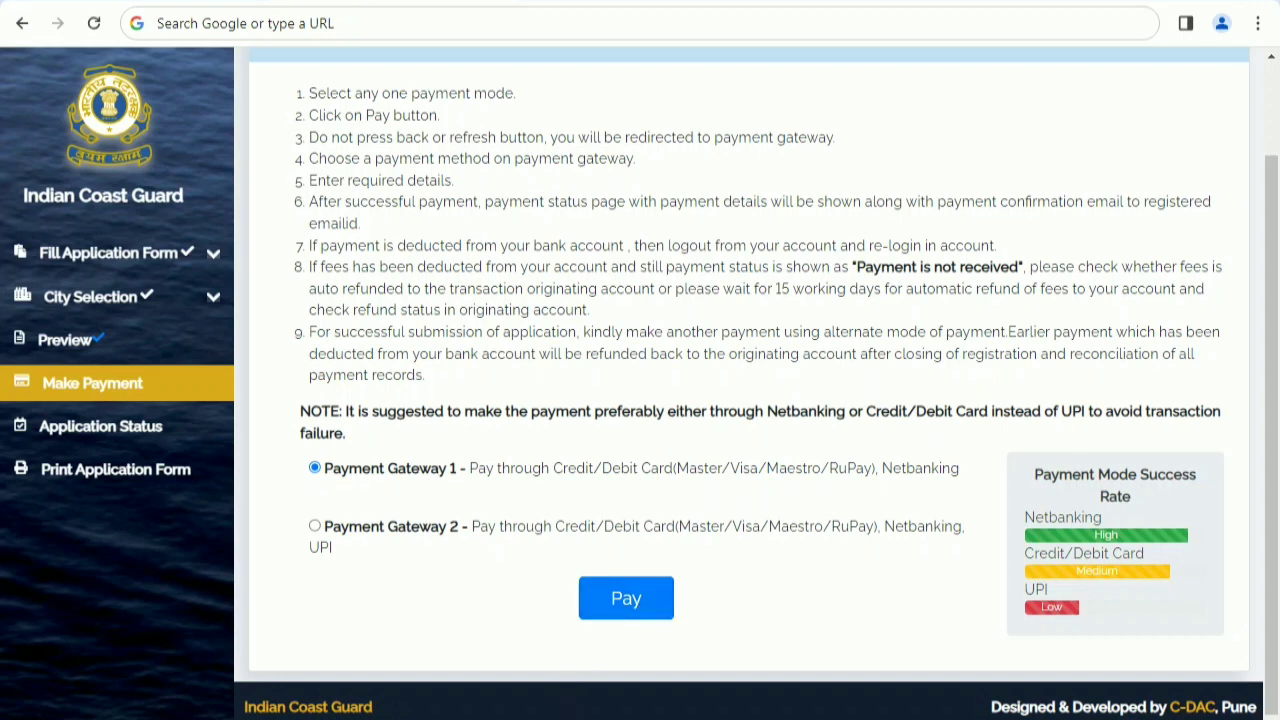
click(626, 606)
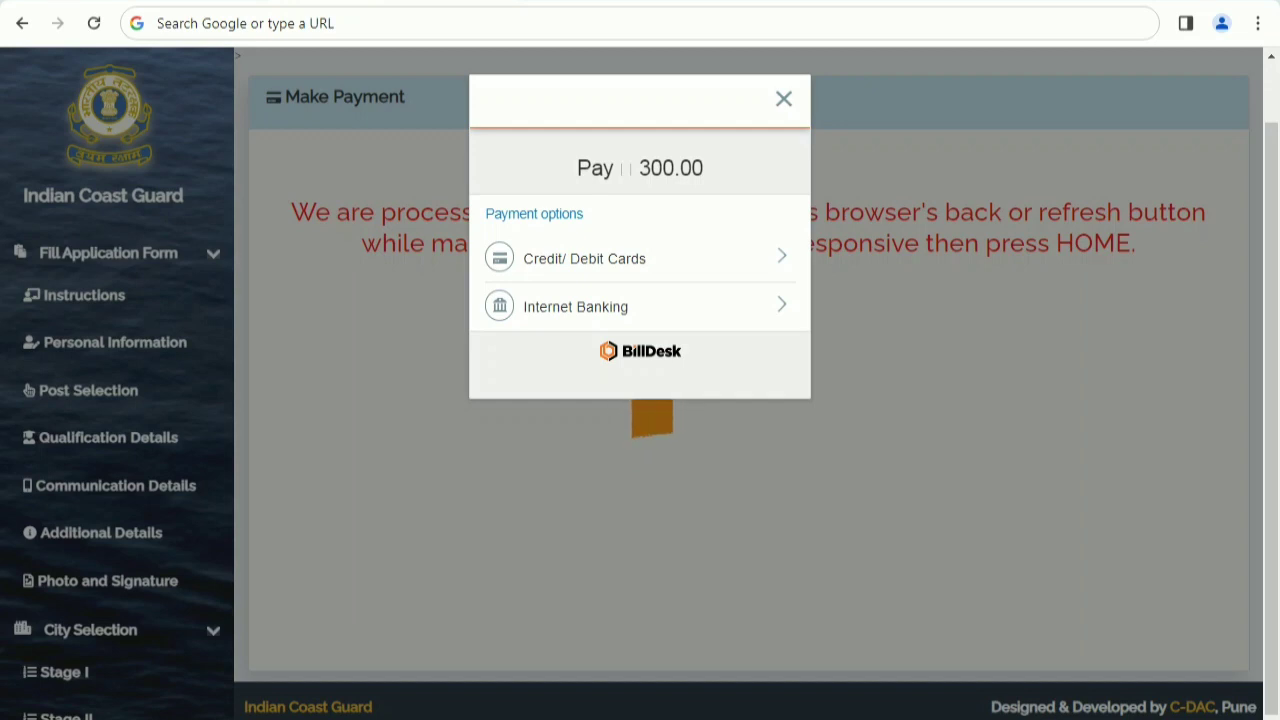
click(584, 258)
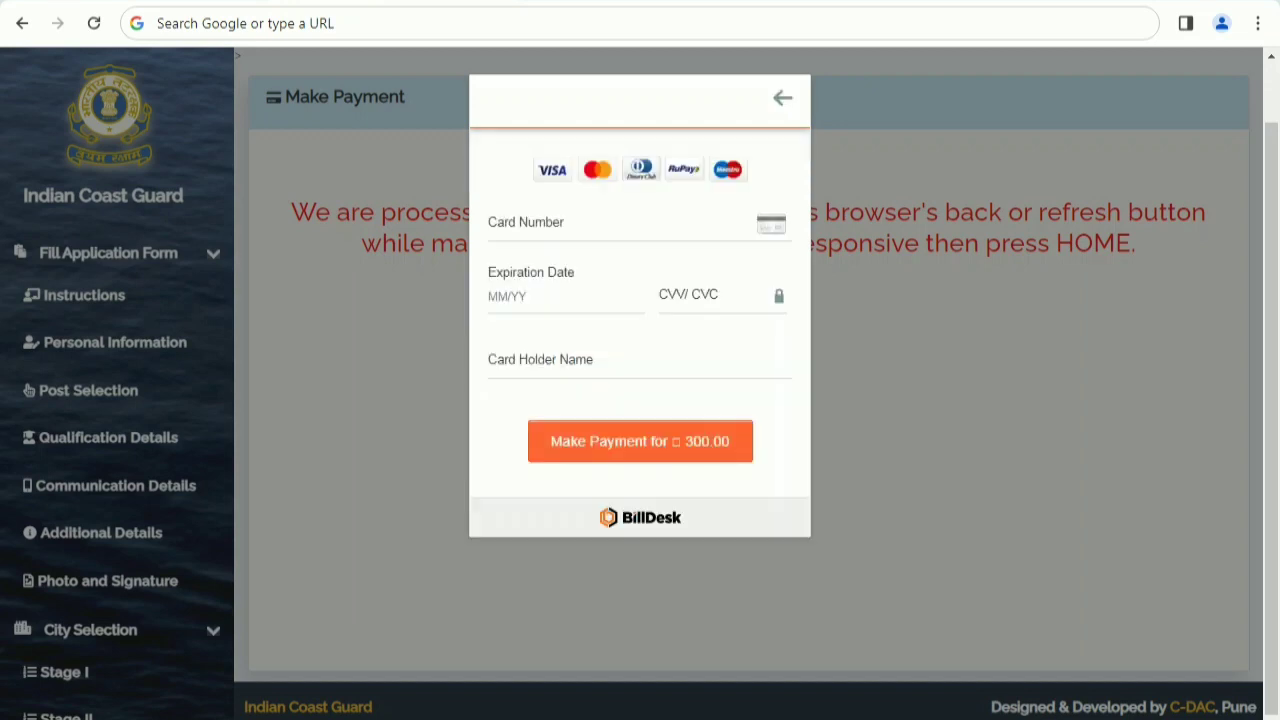